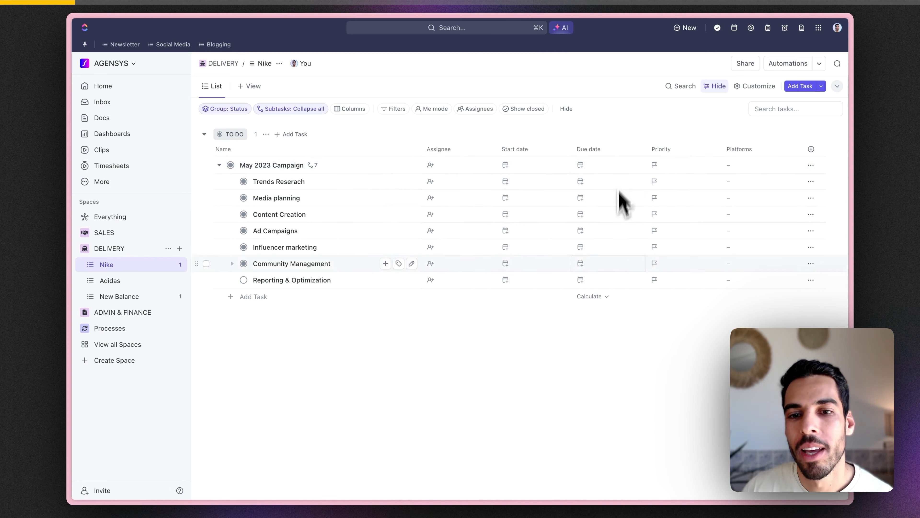
Step: Give May 2023 Campaign a 1 April start date and a 27 April due date
click(524, 166)
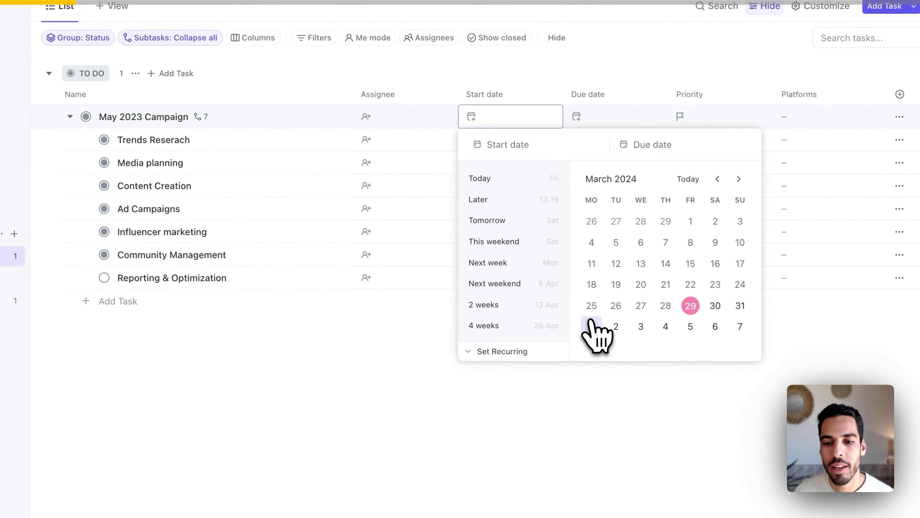
click(591, 323)
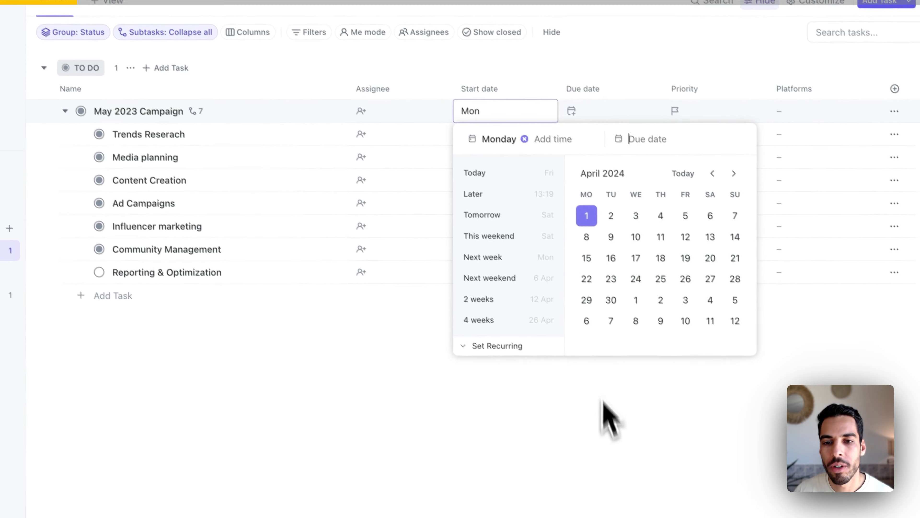
click(607, 403)
click(541, 119)
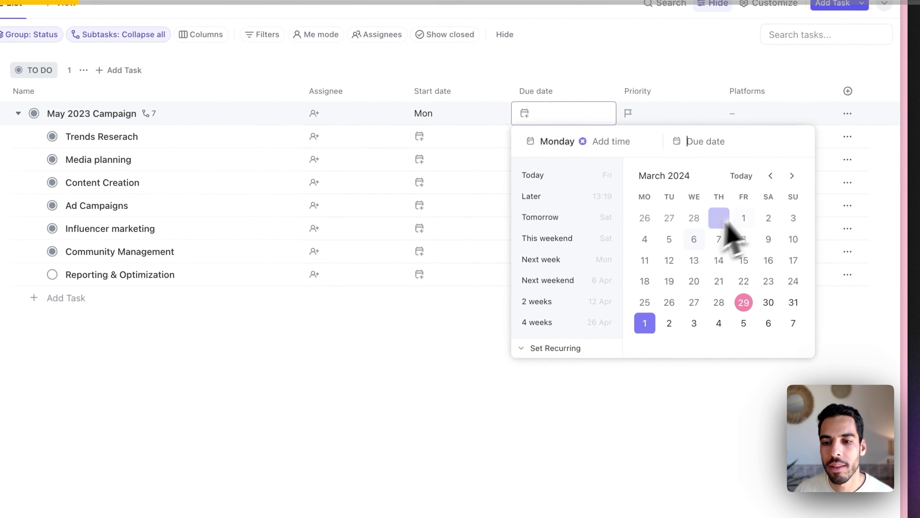
click(797, 173)
click(766, 285)
click(632, 431)
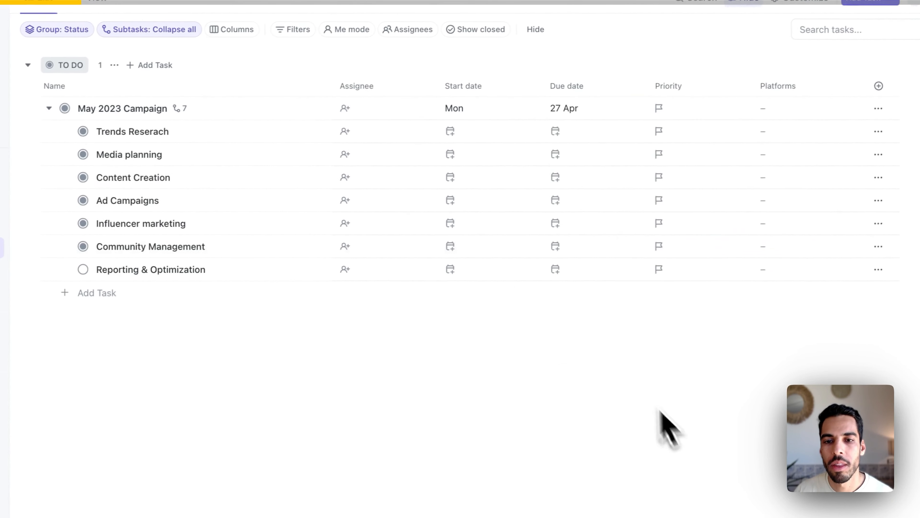
Step: Set the campaign's priority to High and its platforms to TikTok, Instagram and LinkedIn
click(632, 122)
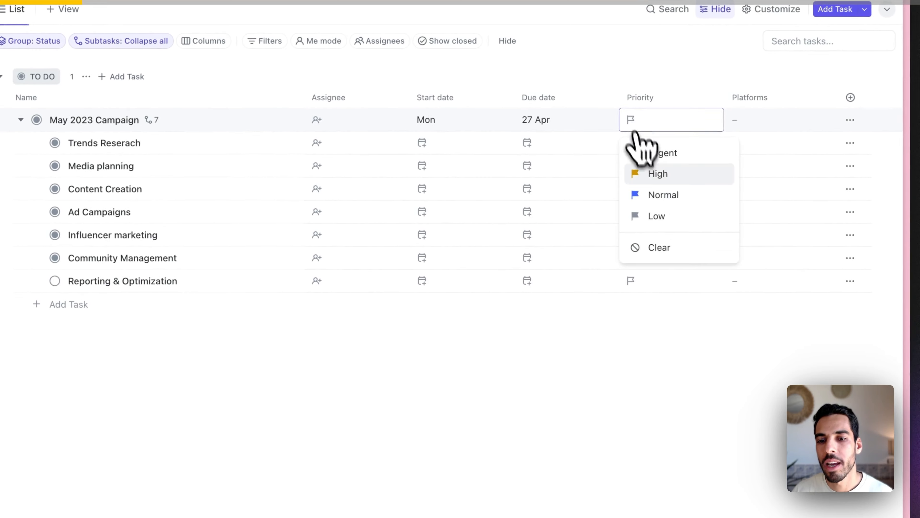
click(653, 173)
click(747, 128)
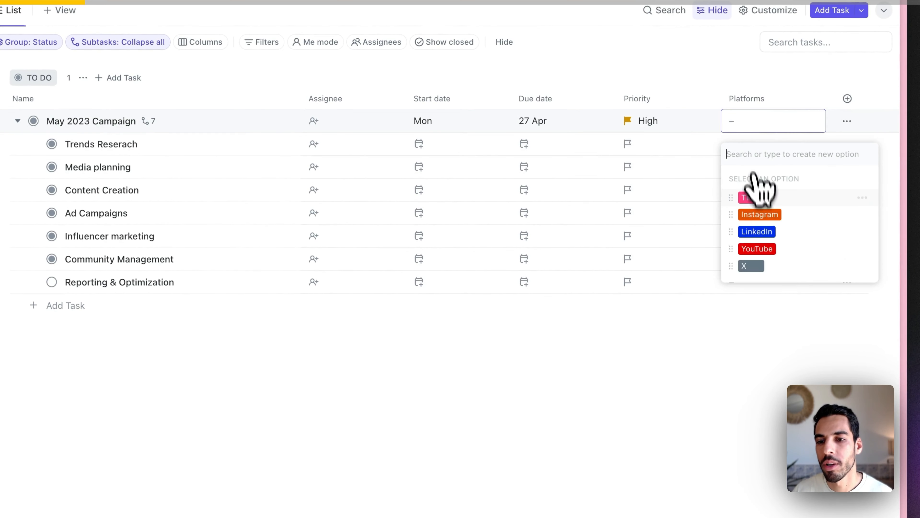
click(754, 196)
click(760, 233)
click(758, 251)
click(697, 401)
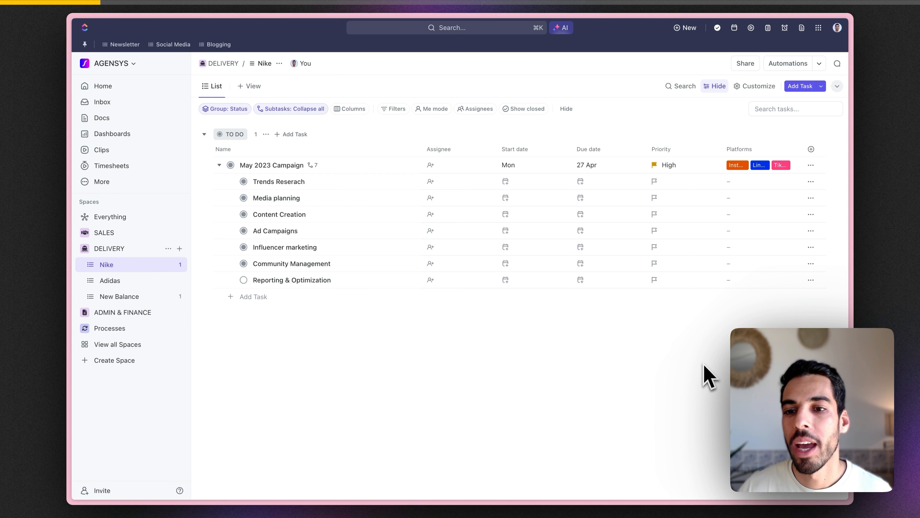
Step: Restore LinkedIn in the campaign's platforms and assign a person to the campaign
click(766, 166)
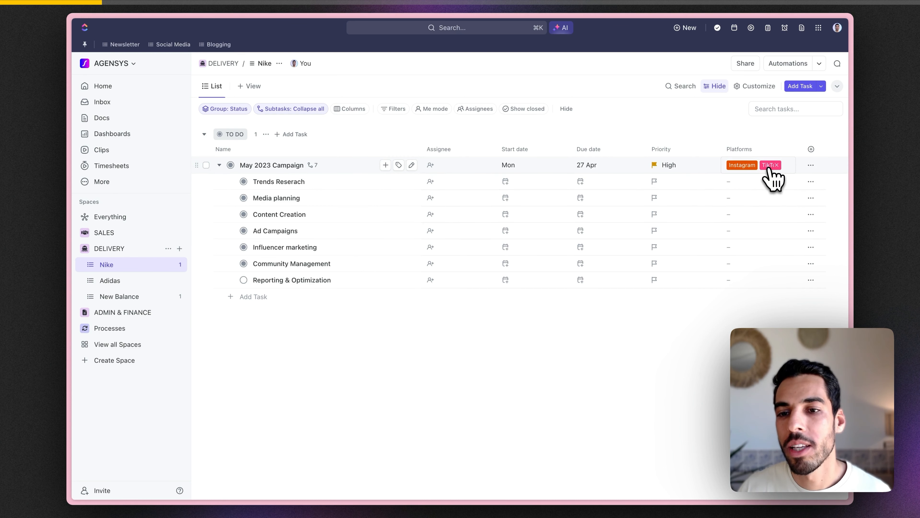
click(785, 167)
click(758, 258)
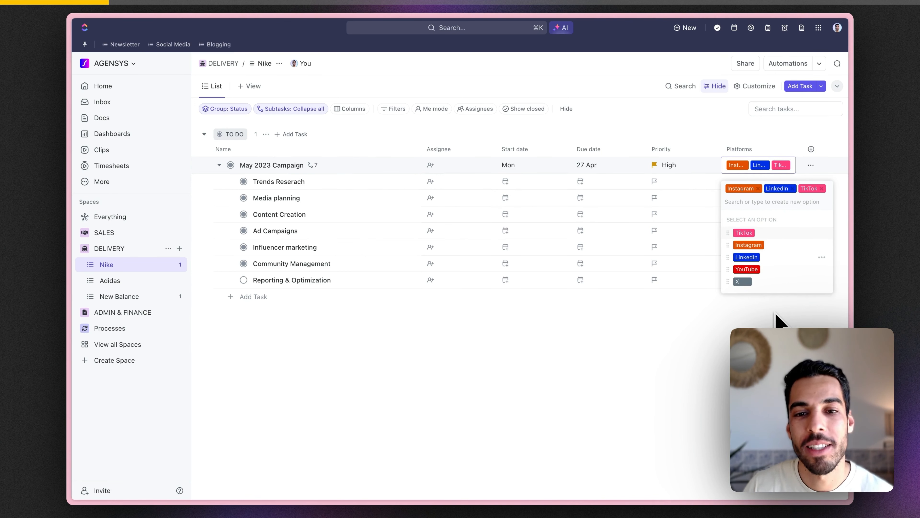
click(467, 177)
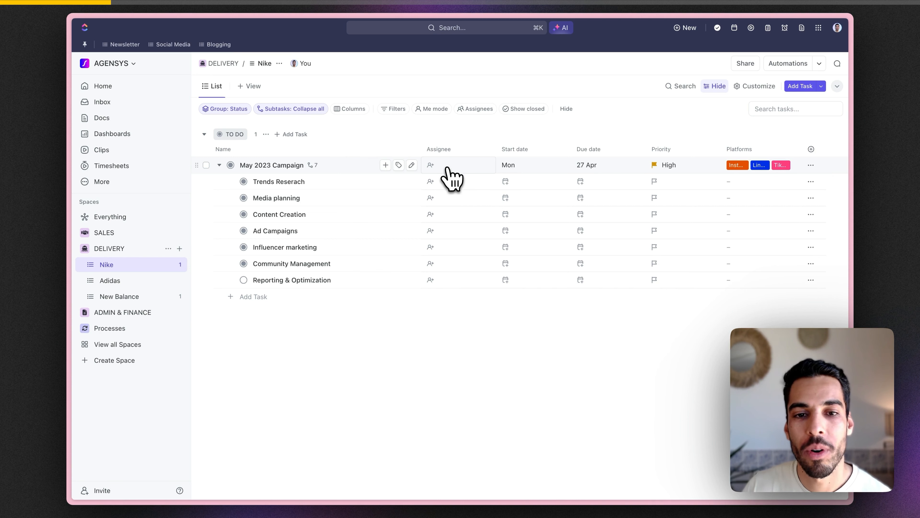
click(449, 168)
click(459, 255)
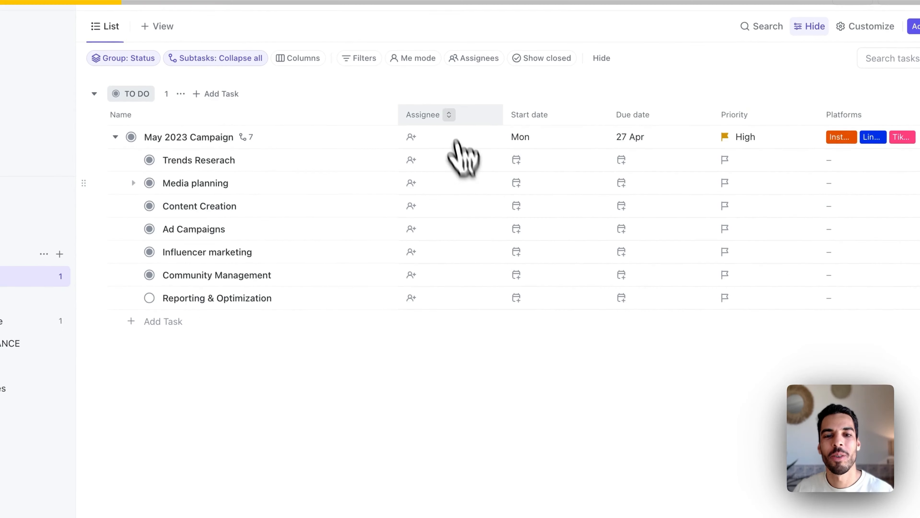
Step: Assign yourself to May 2023 Campaign and teammates to Trends Reserach and Media planning
click(422, 137)
click(445, 233)
click(424, 165)
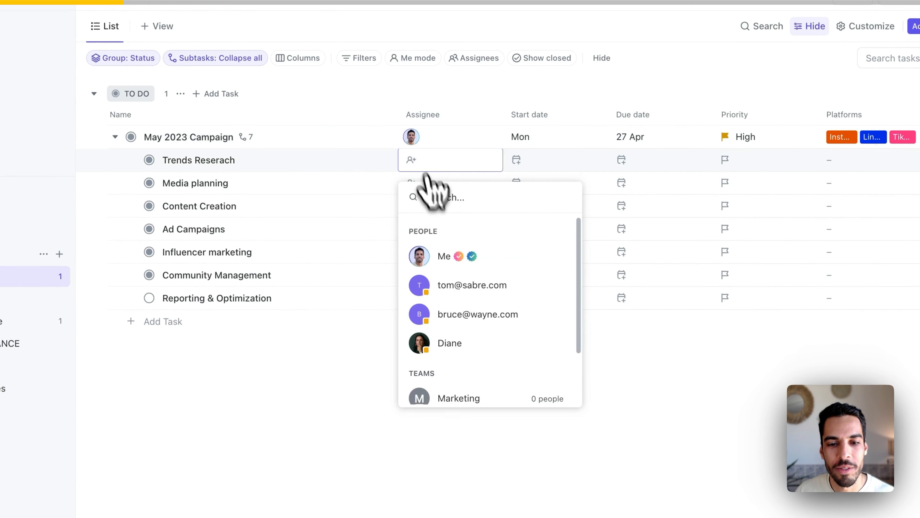
click(450, 343)
click(421, 182)
click(471, 335)
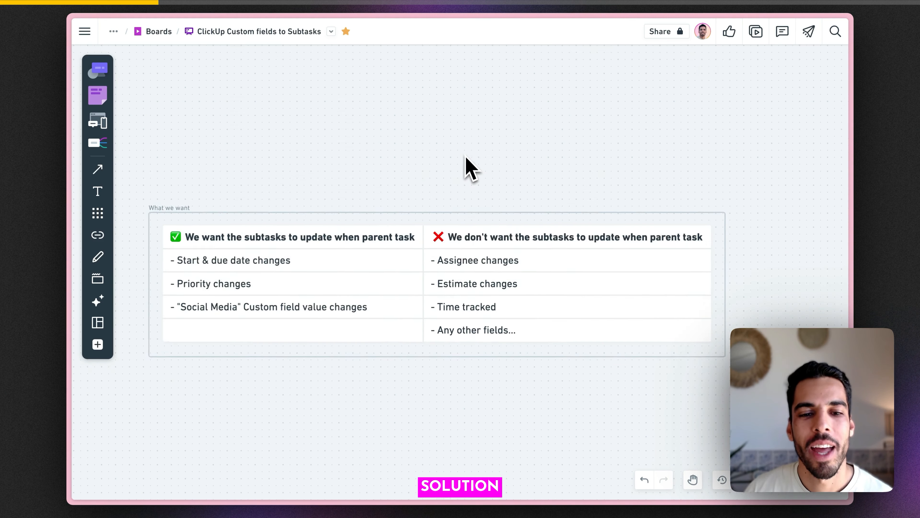
Step: Scroll the whiteboard down to the simple-way automation flowchart
scroll(465, 157, down, 10)
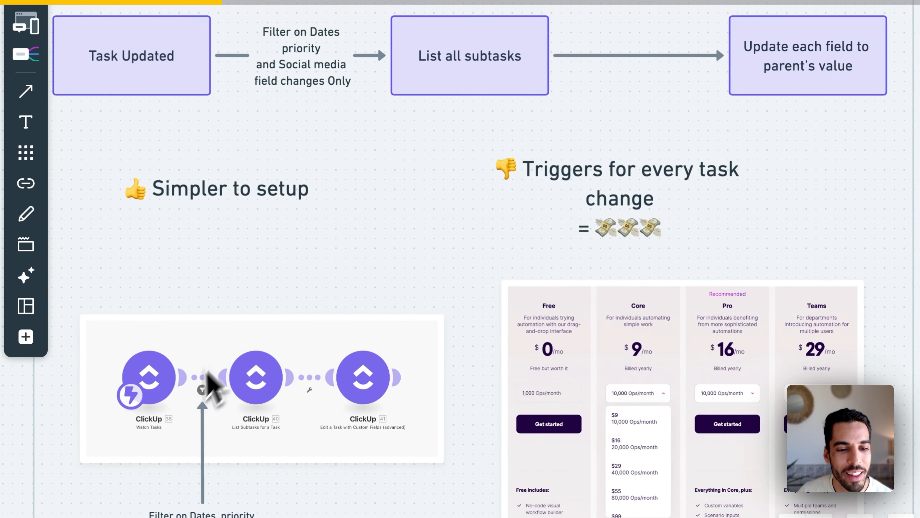
Step: Pan and zoom past the filter note and pricing table to The advanced way frame
scroll(177, 401, up, 2)
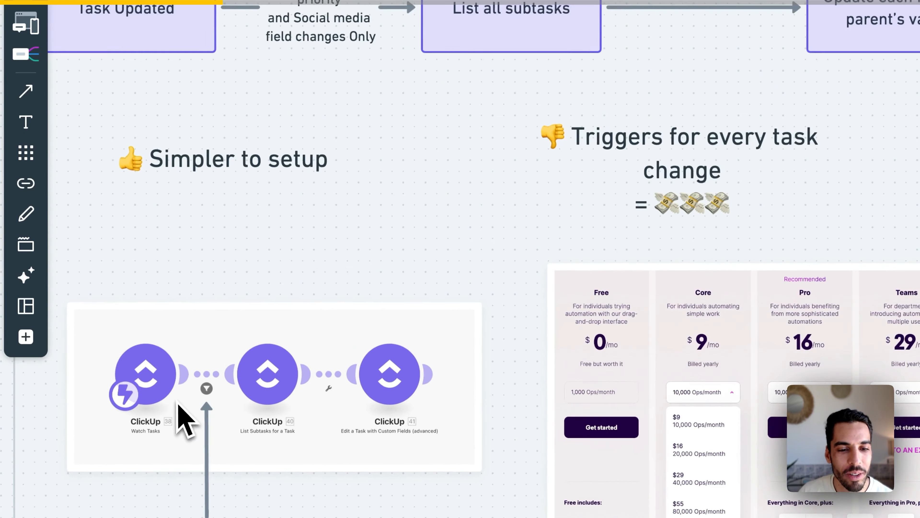
drag(244, 450, 287, 278)
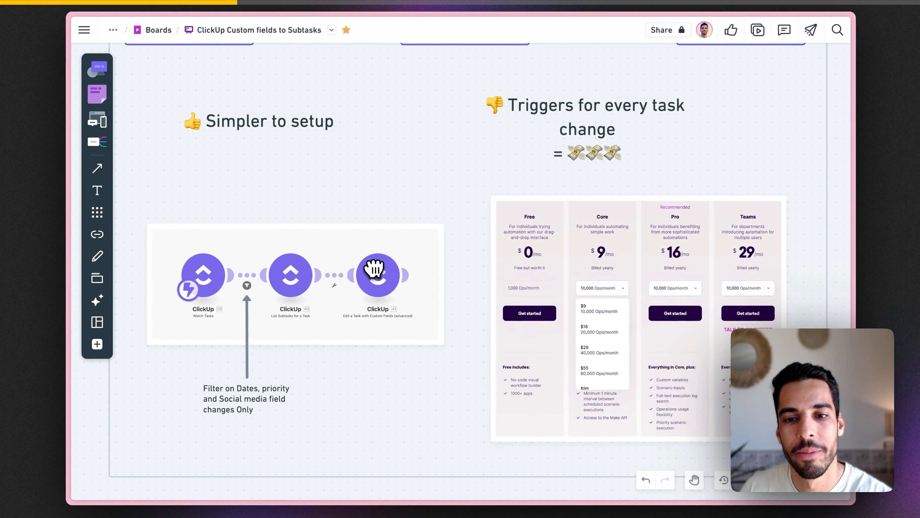
scroll(315, 159, up, 2)
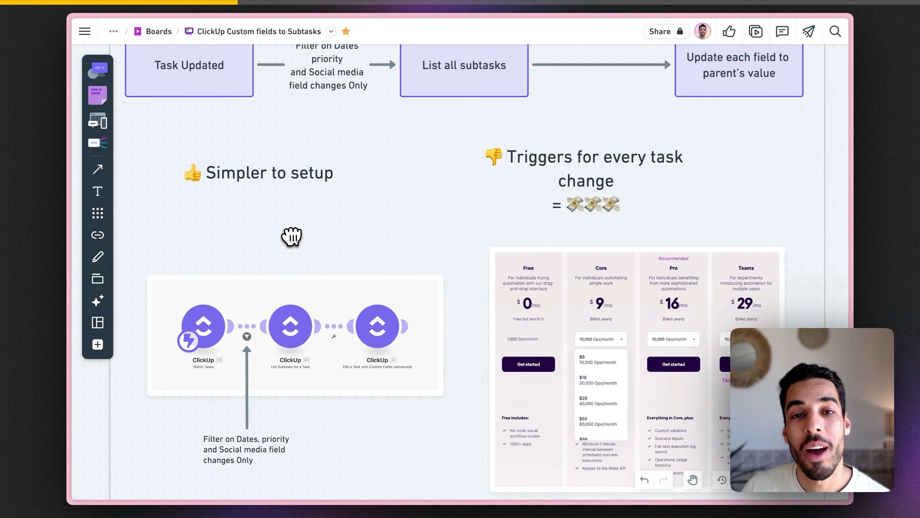
scroll(292, 236, up, 1)
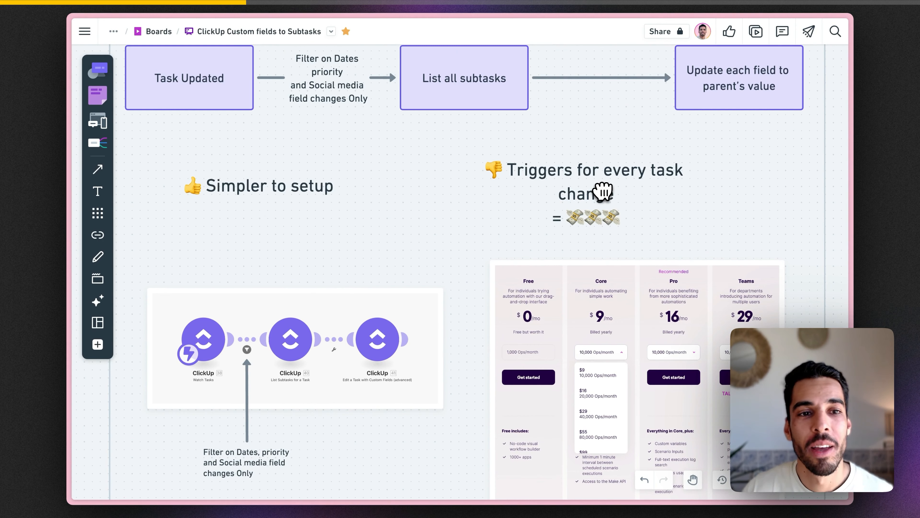
scroll(526, 192, up, 2)
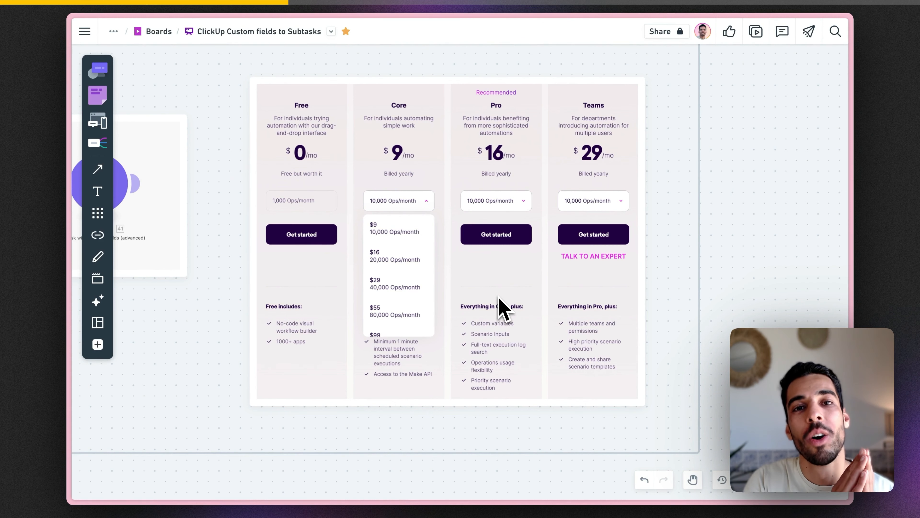
drag(403, 307, 368, 348)
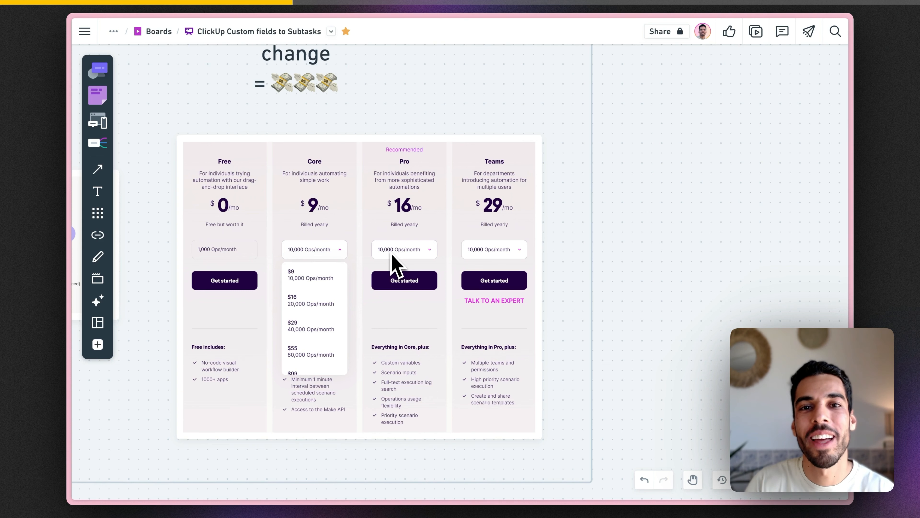
scroll(377, 275, down, 5)
key(space)
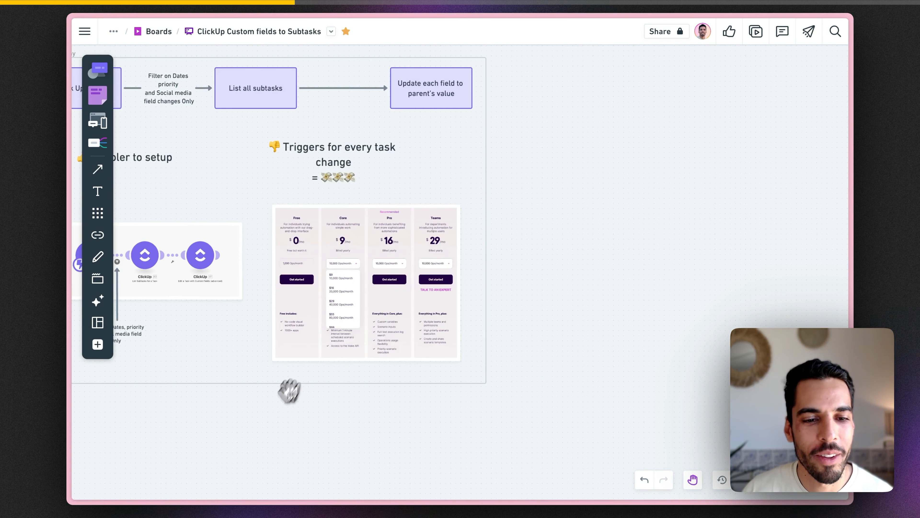
drag(287, 390, 348, 216)
Step: Pan through the advanced-way flowchart and webhook scenario screenshot to the How the webhook works frame
scroll(334, 208, up, 3)
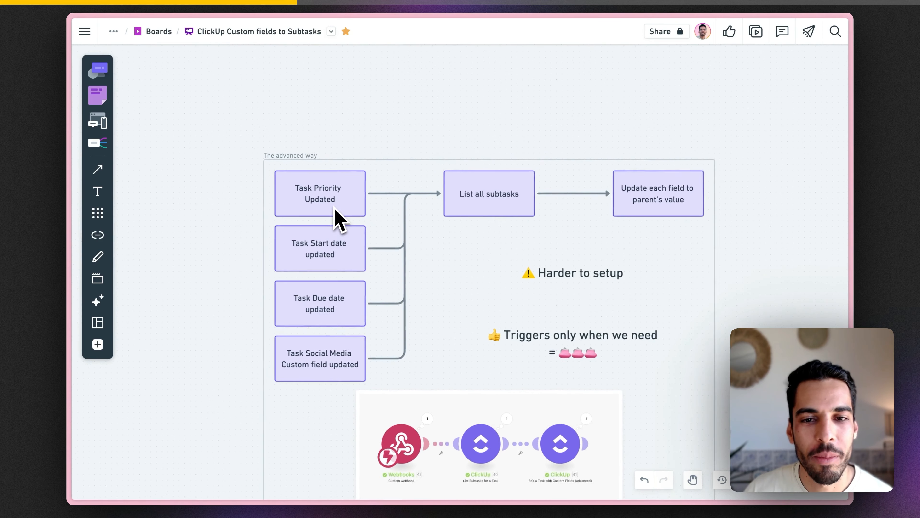
key(space)
drag(438, 250, 399, 209)
scroll(350, 201, up, 3)
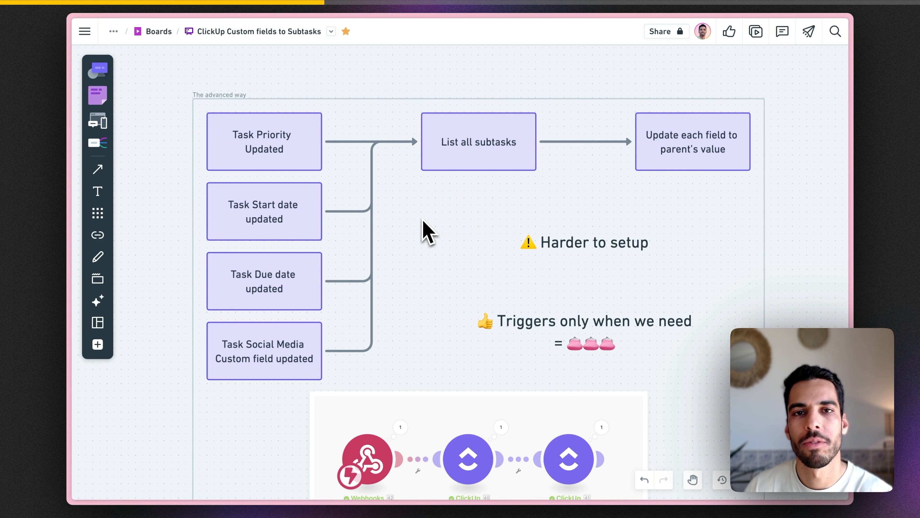
scroll(422, 221, up, 1)
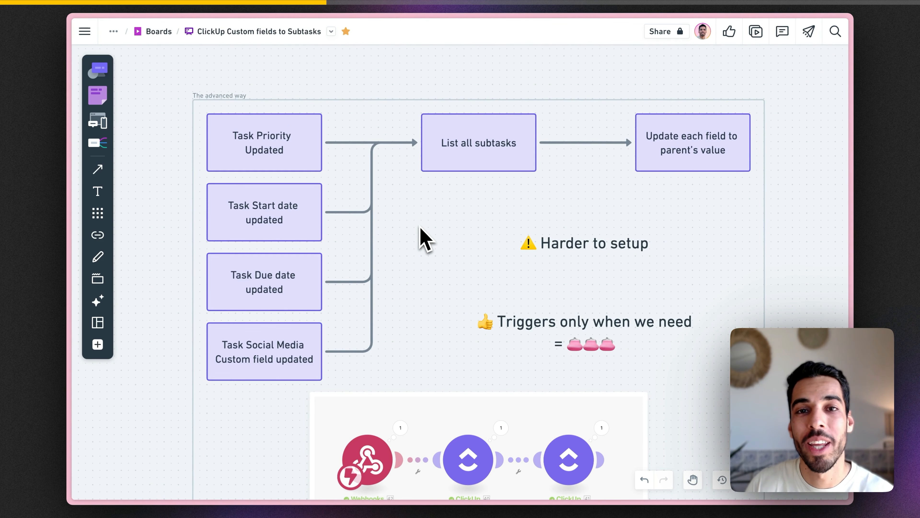
scroll(438, 260, down, 5)
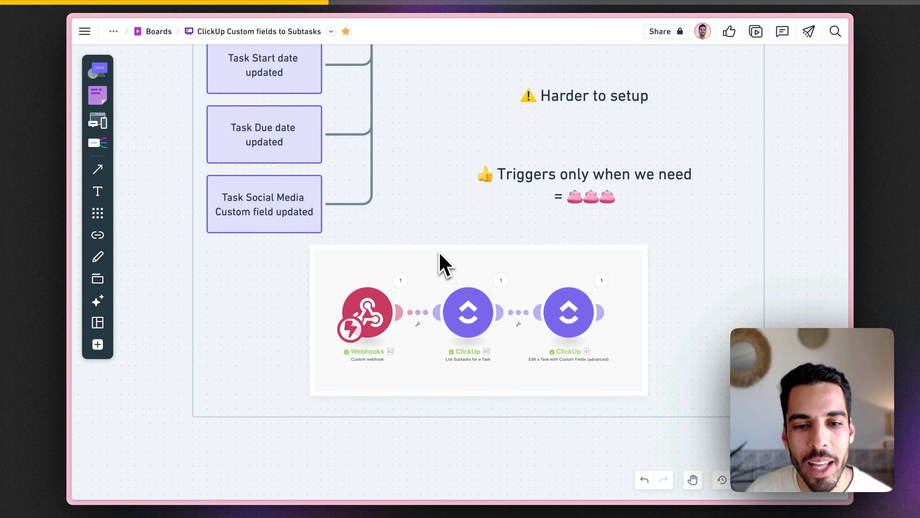
scroll(437, 261, down, 1)
scroll(424, 289, up, 3)
drag(482, 279, 373, 291)
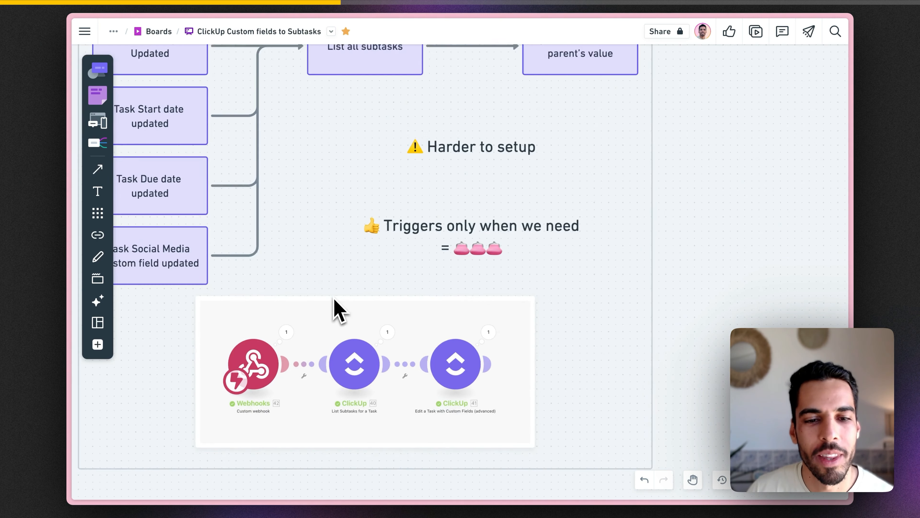
scroll(335, 308, up, 2)
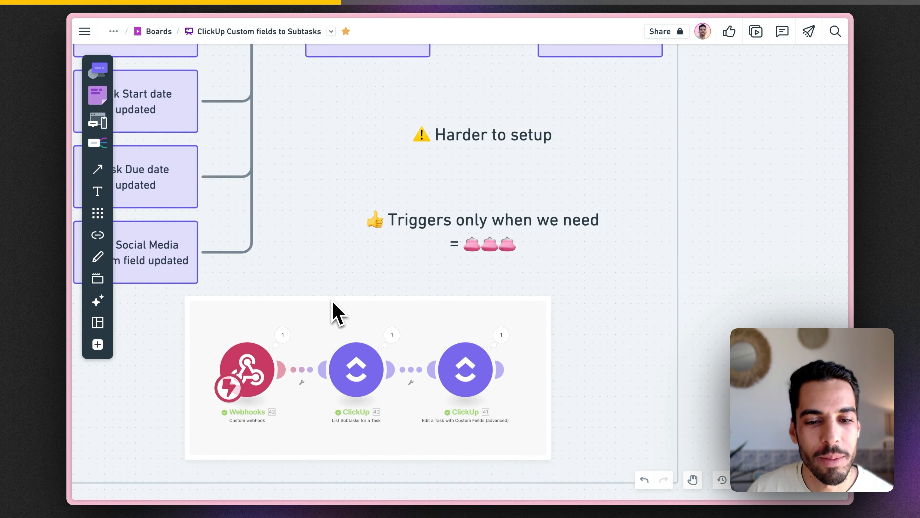
scroll(335, 309, down, 5)
drag(339, 408, 348, 244)
scroll(349, 254, down, 10)
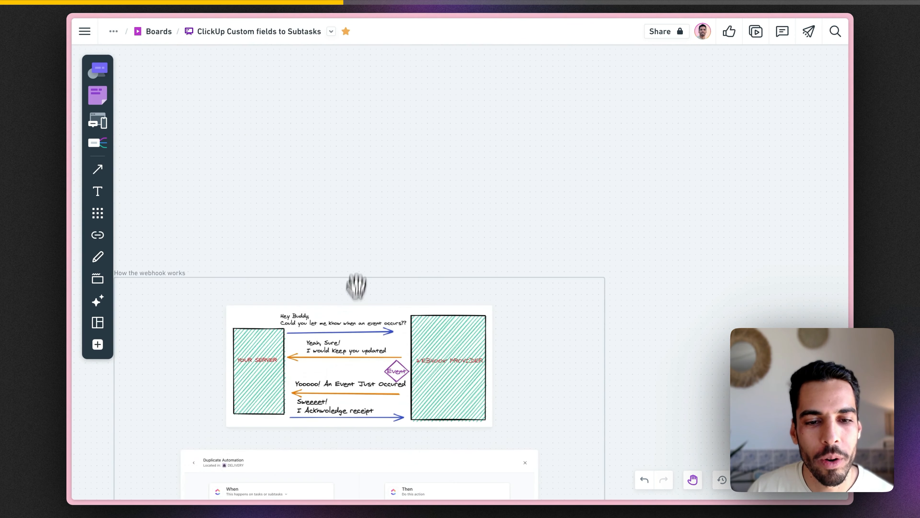
scroll(380, 288, up, 1)
scroll(359, 283, up, 5)
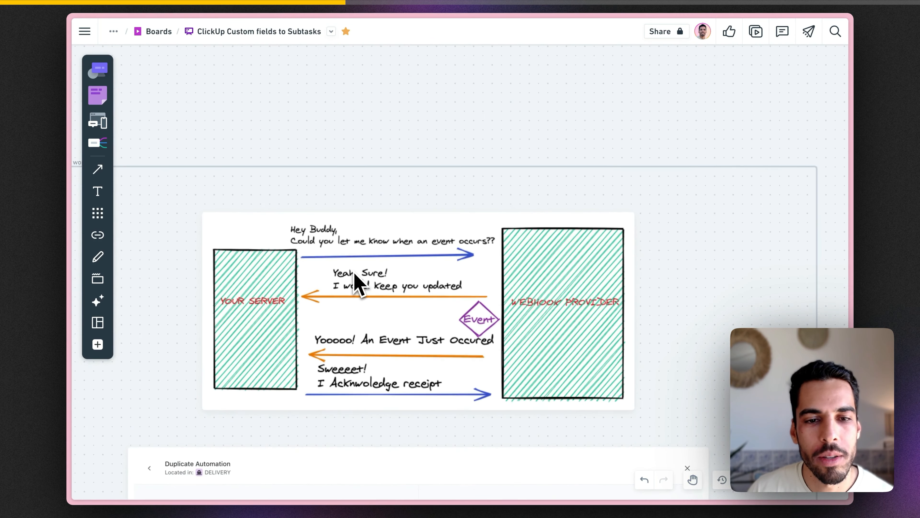
drag(368, 284, 346, 259)
scroll(348, 259, up, 1)
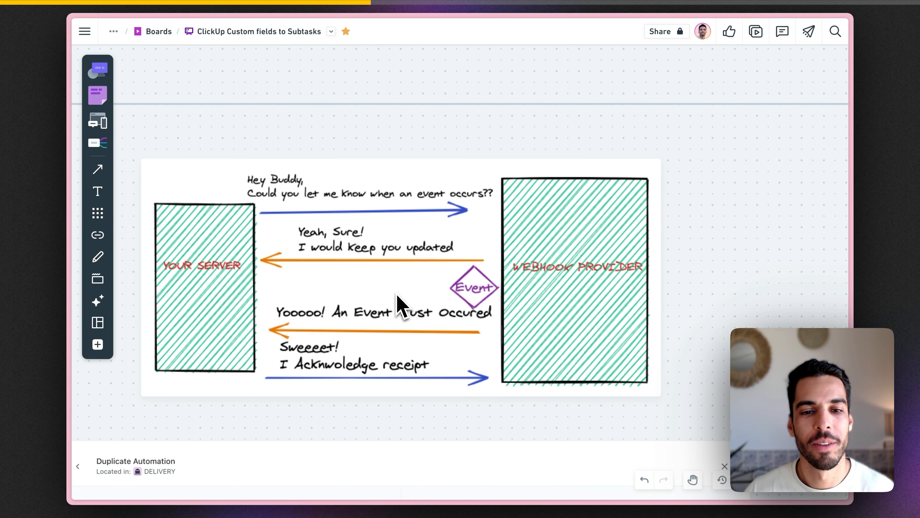
scroll(398, 306, down, 10)
Step: Pan the whiteboard to centre the Duplicate Automation panel, then zoom out
key(space)
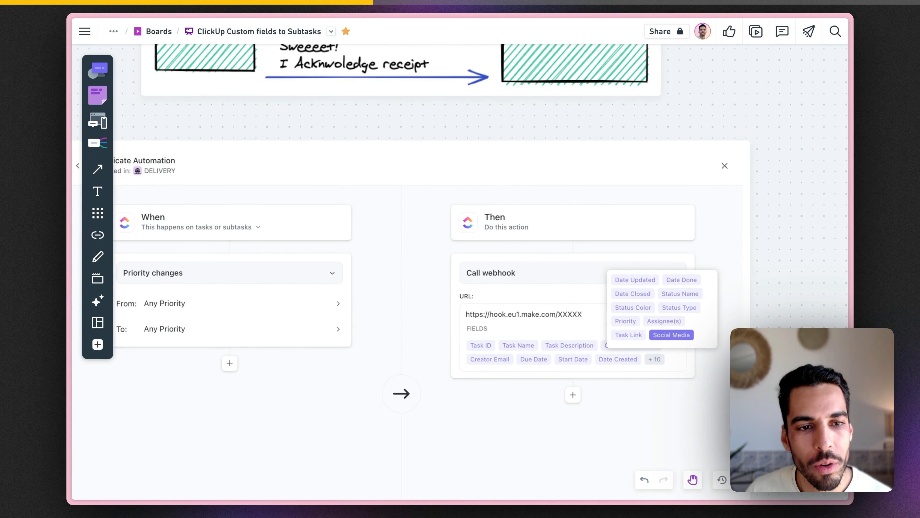
drag(294, 303, 344, 228)
scroll(344, 227, down, 2)
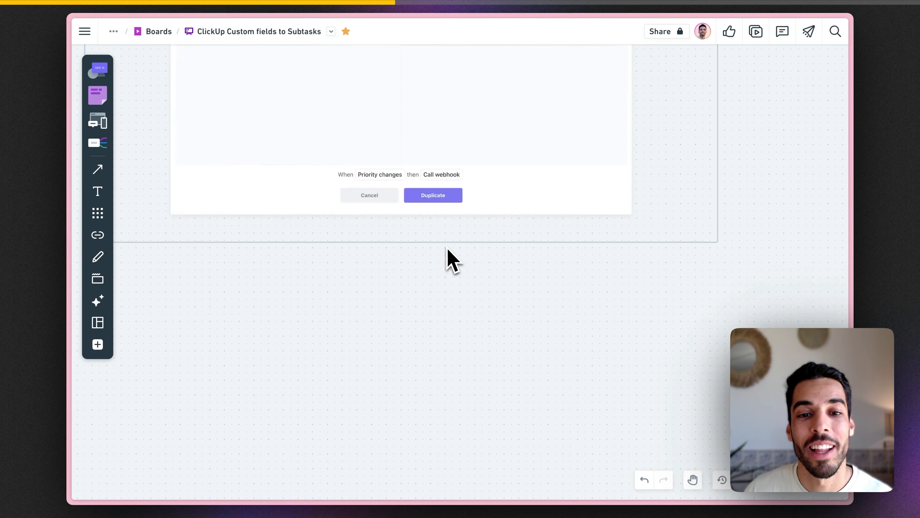
scroll(448, 249, down, 9)
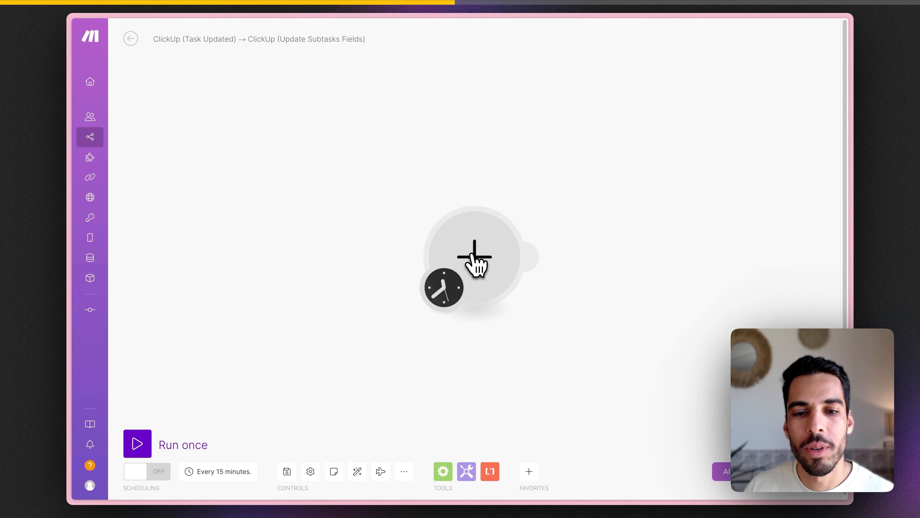
Step: Add a Custom webhook trigger named 'Task field updated' and copy its webhook address
click(473, 256)
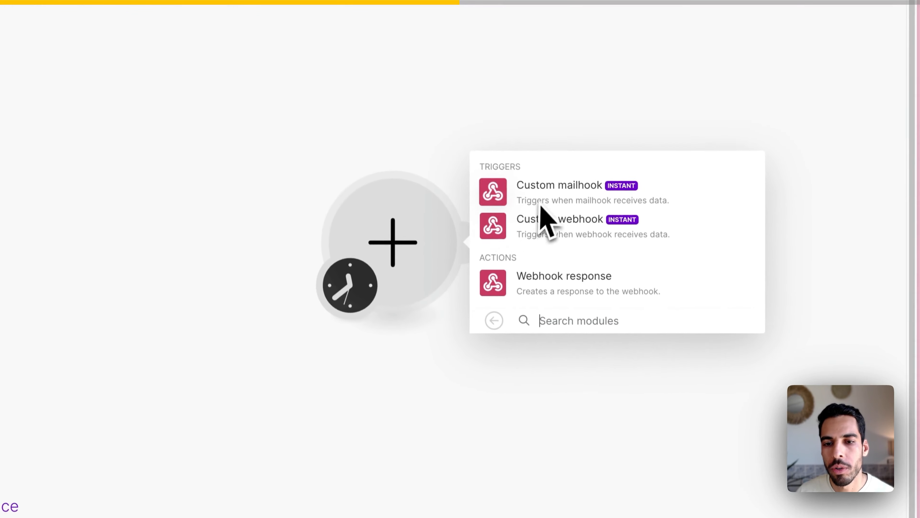
click(542, 218)
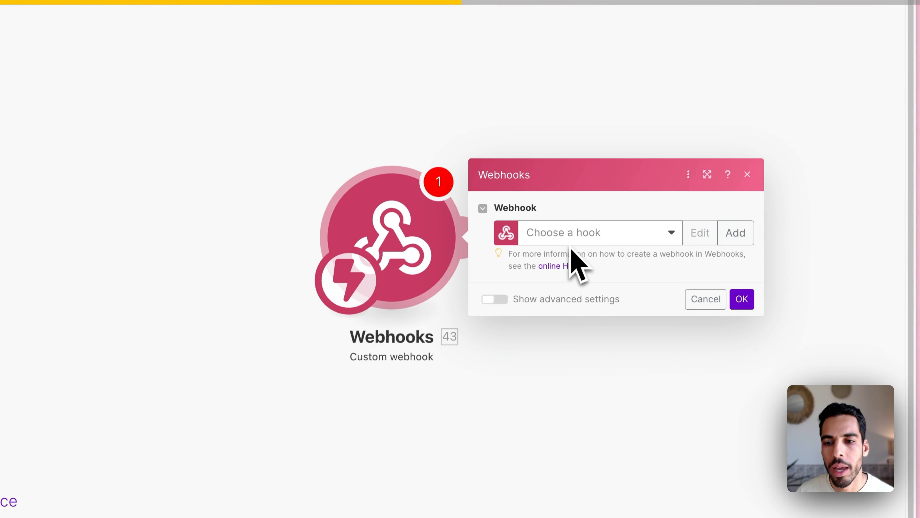
click(735, 232)
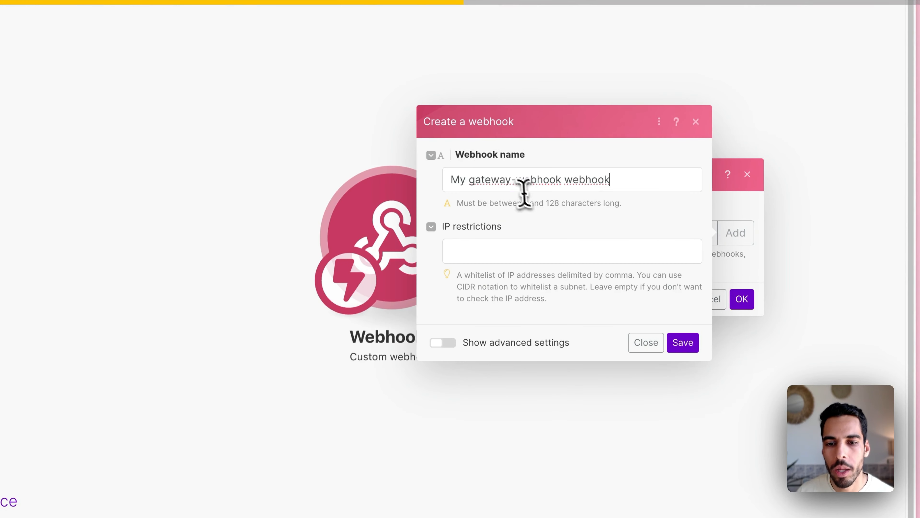
triple_click(517, 180)
text(Task field updated)
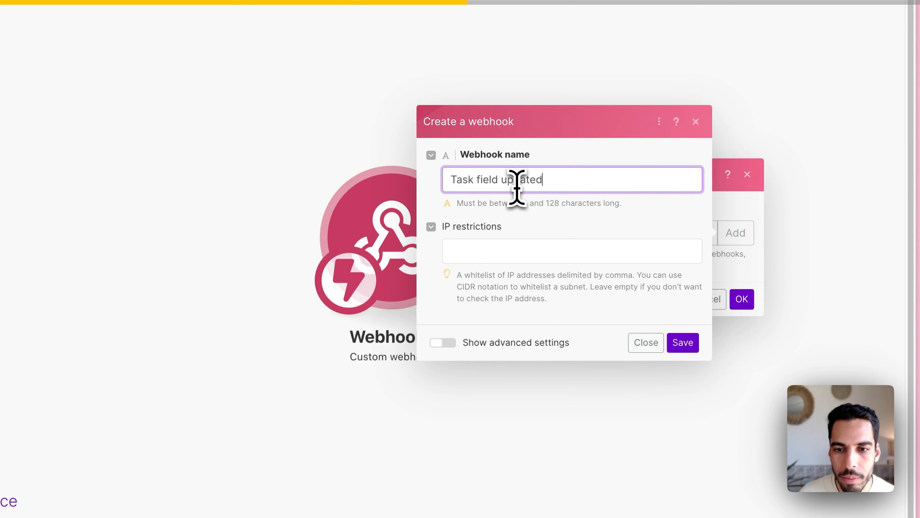
click(683, 346)
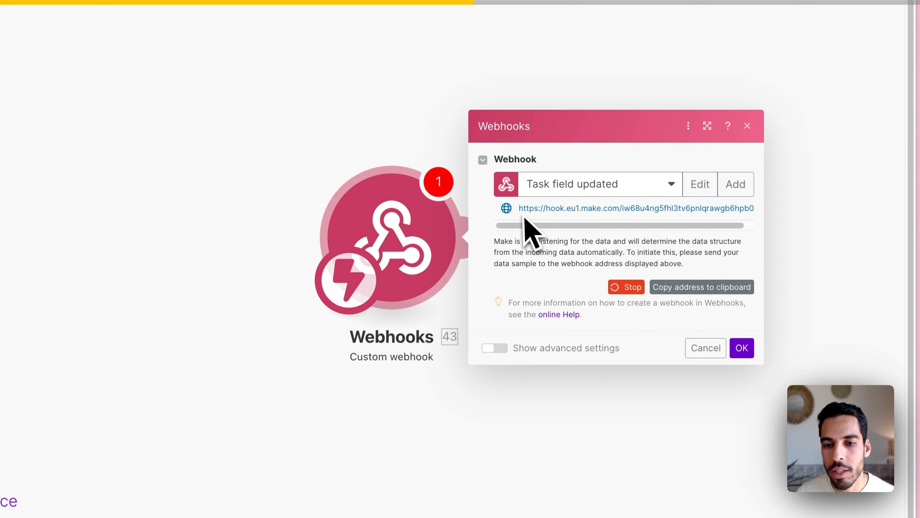
click(704, 290)
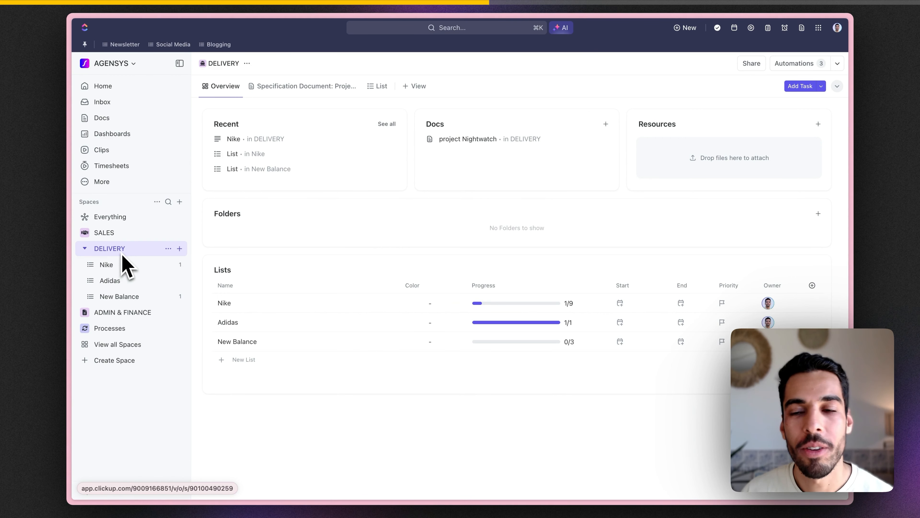
Step: Start a new DELIVERY automation triggered by a Custom Field change
click(806, 64)
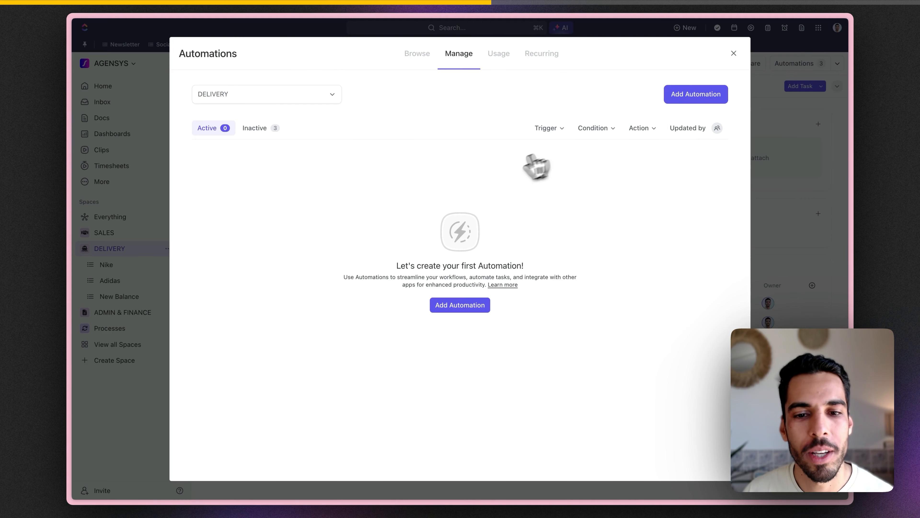
click(467, 308)
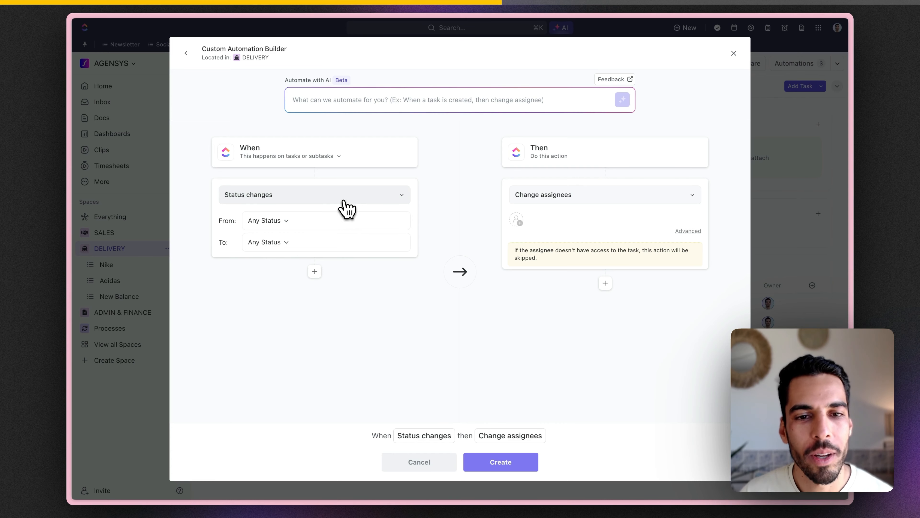
click(346, 209)
scroll(304, 343, down, 5)
text(cust)
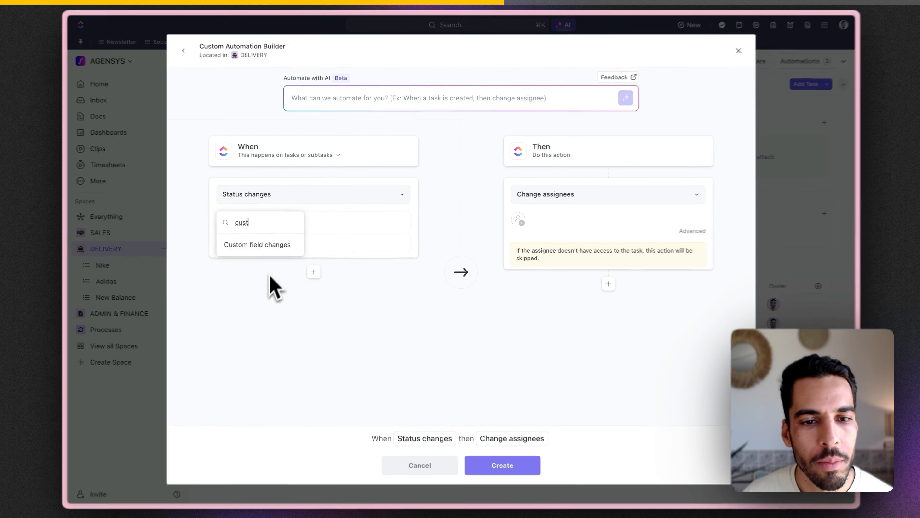
click(261, 244)
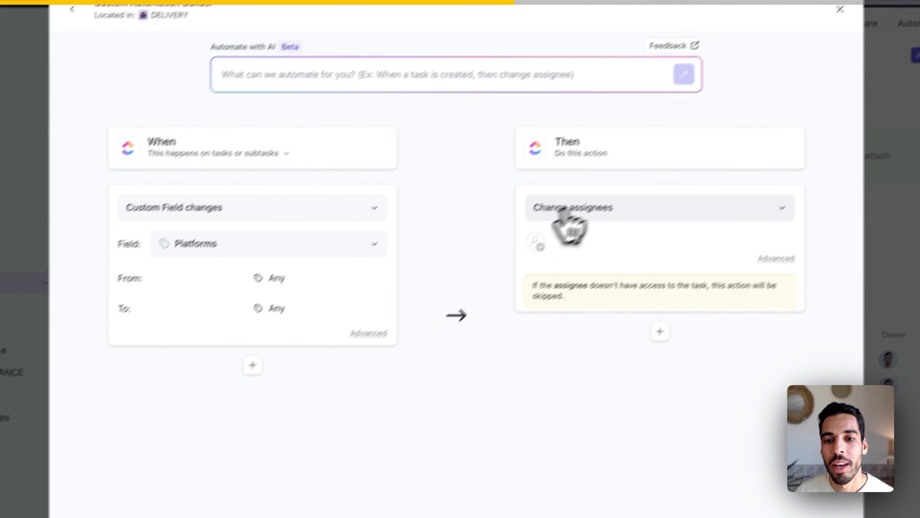
Step: Make the automation call the pasted Make webhook URL and create it
click(544, 234)
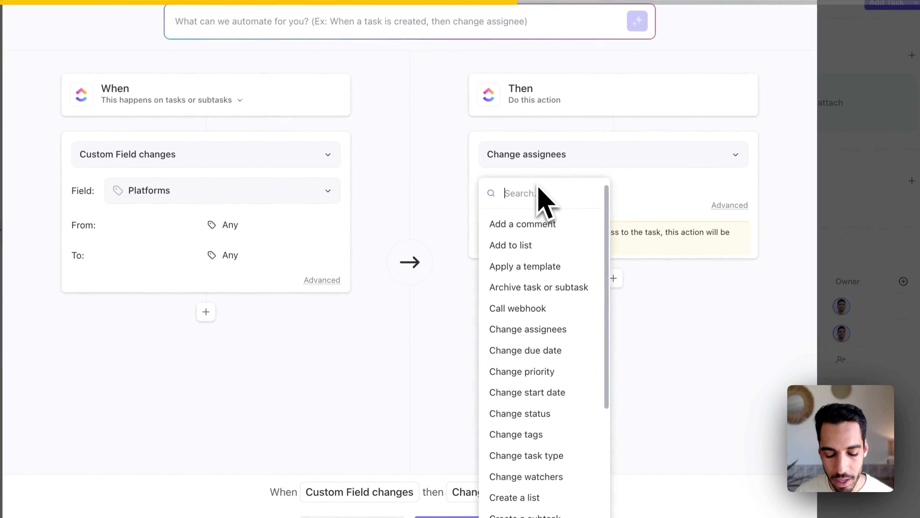
text(web)
key(Return)
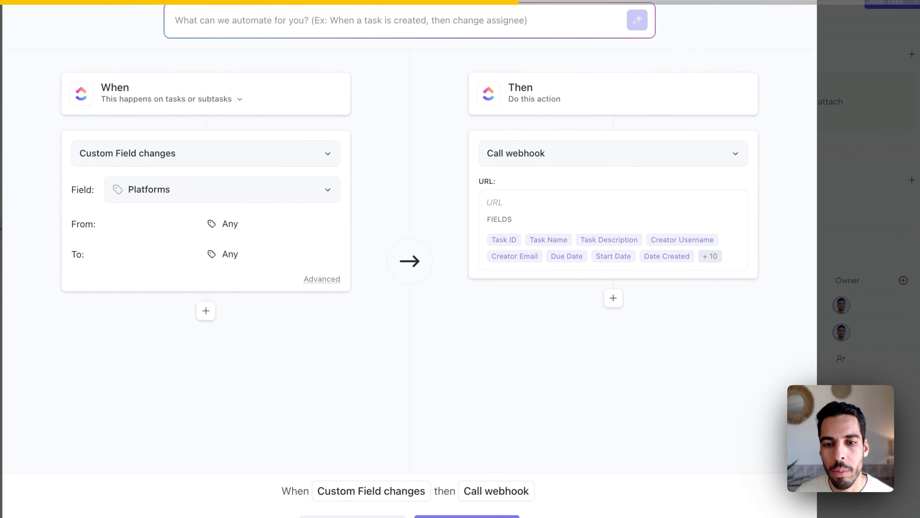
click(515, 203)
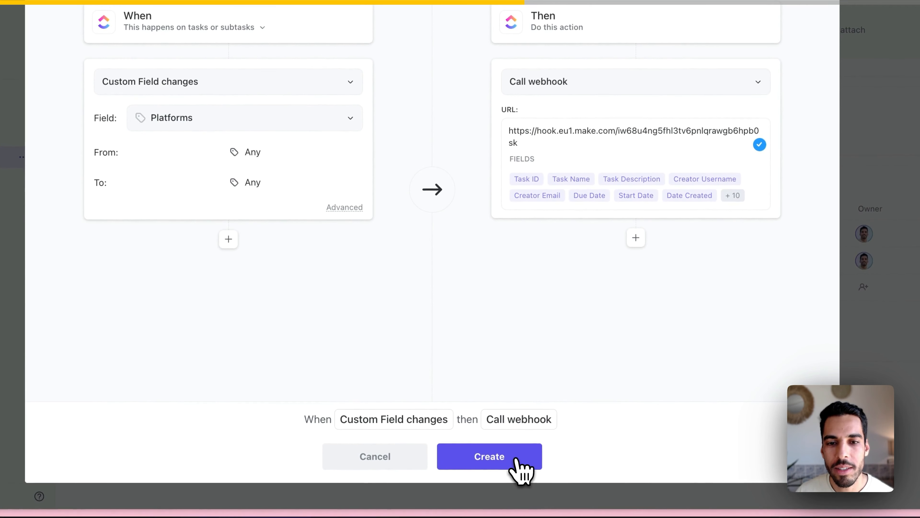
click(516, 459)
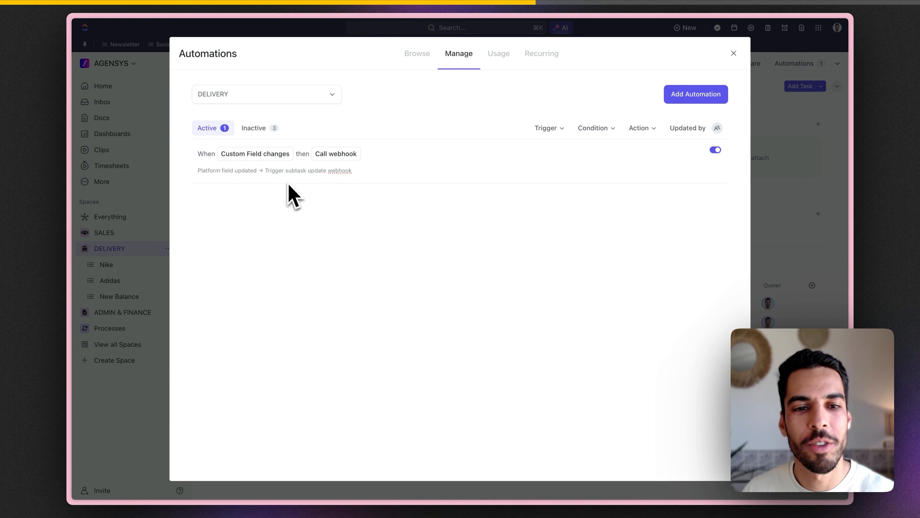
Step: Update and save the Priority, Due Date and Start Date change automations with the Make webhook URL
click(321, 210)
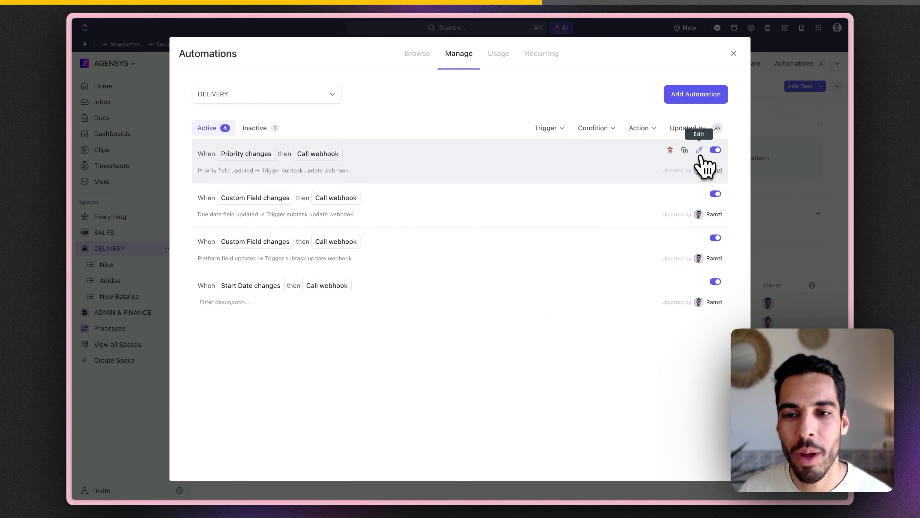
click(701, 151)
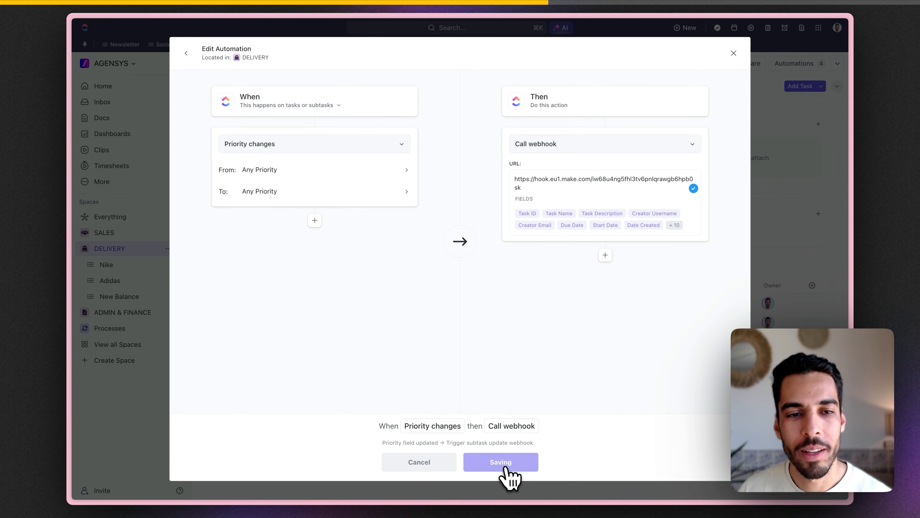
click(502, 467)
click(699, 194)
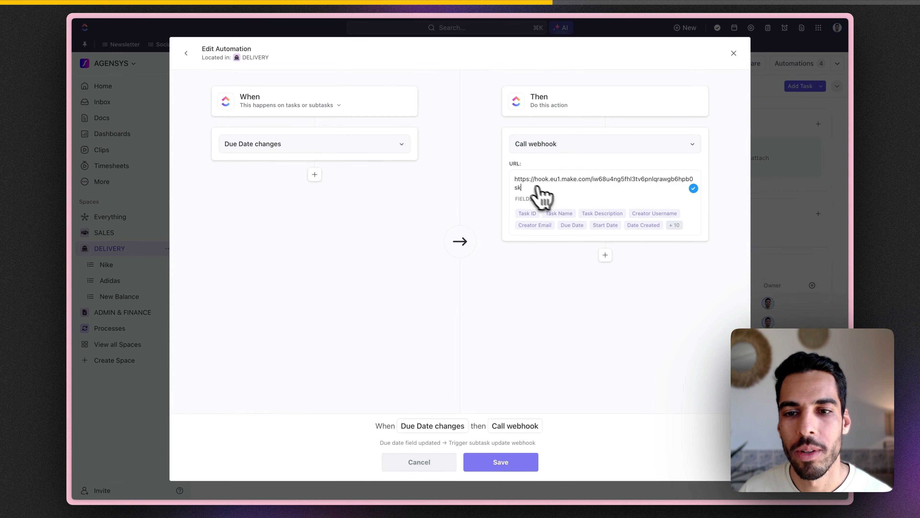
click(515, 467)
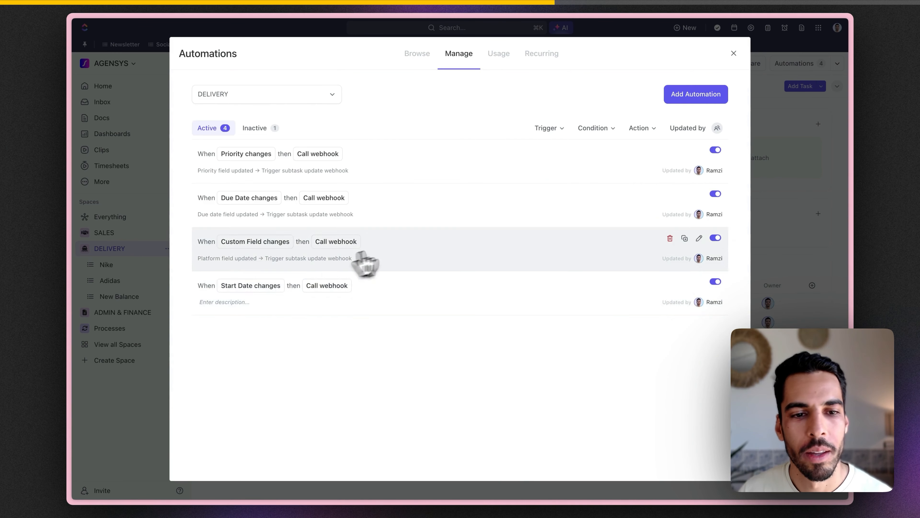
click(699, 283)
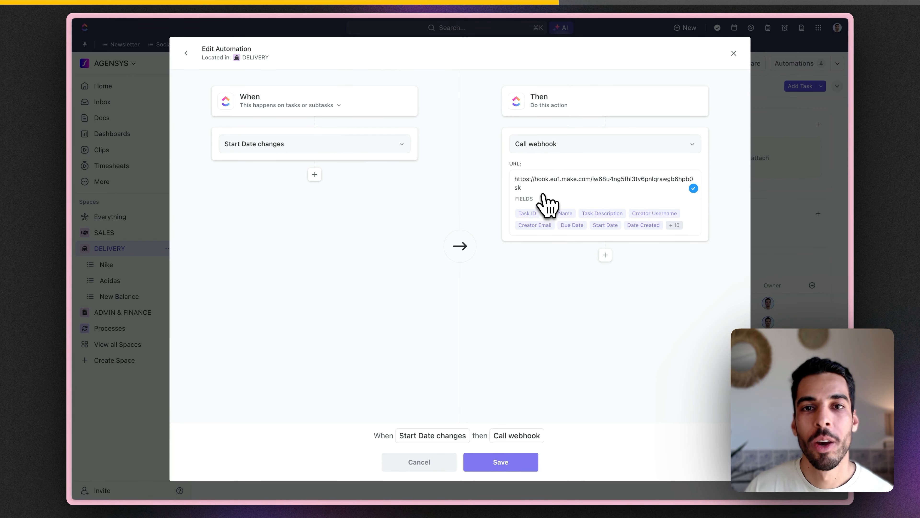
click(524, 464)
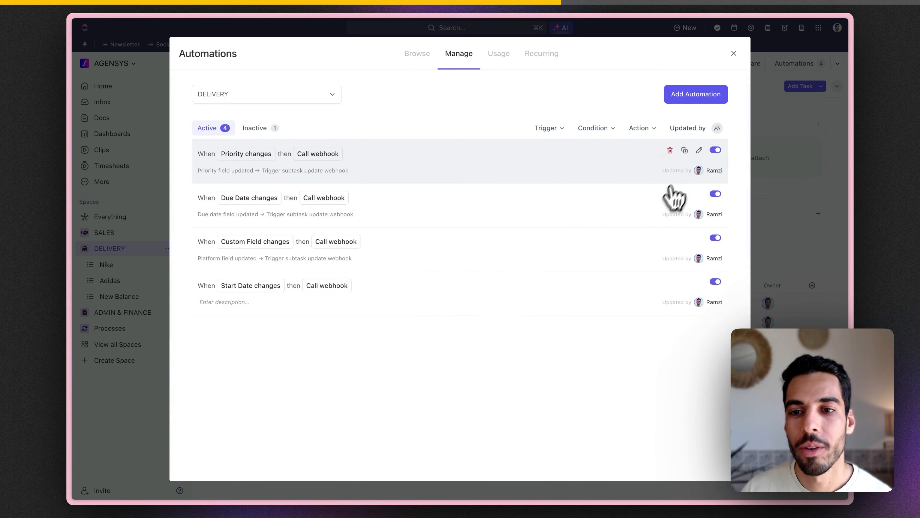
click(699, 150)
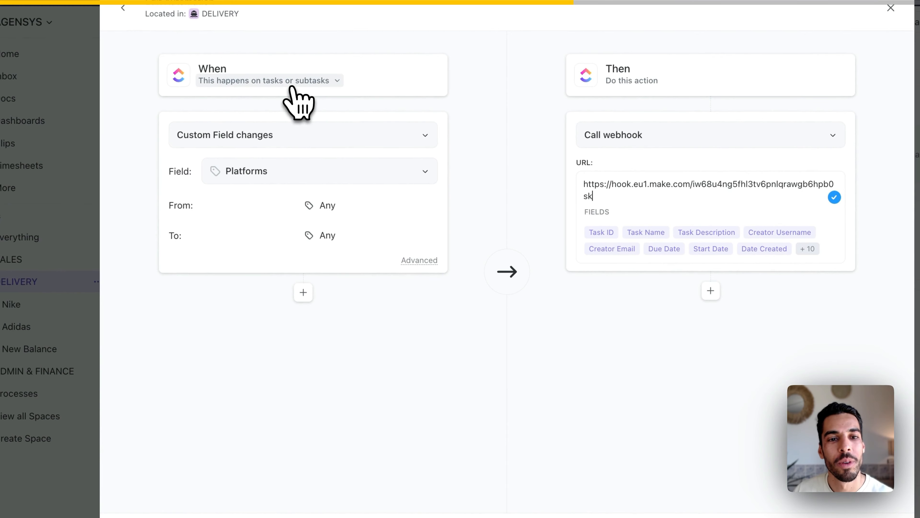
Step: Restrict the Platforms and Priority automations to fire on tasks only
click(291, 86)
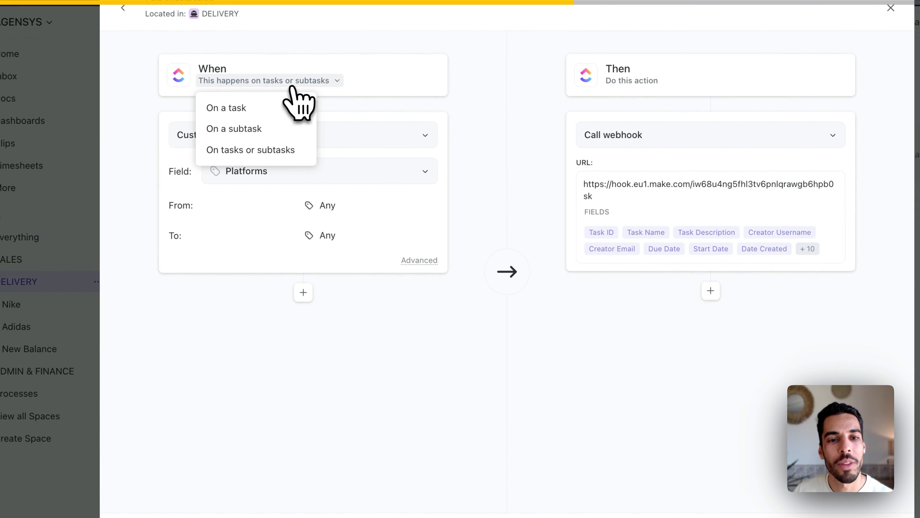
click(282, 112)
click(489, 471)
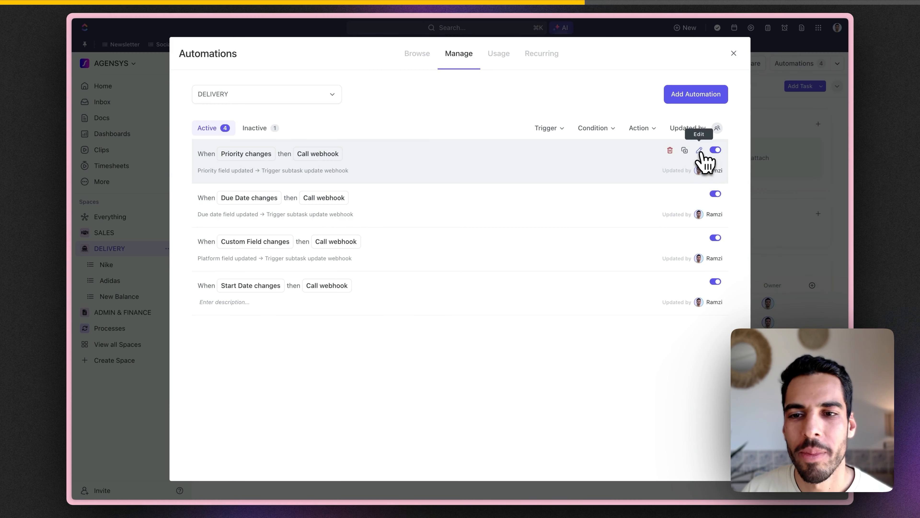
click(748, 31)
click(293, 105)
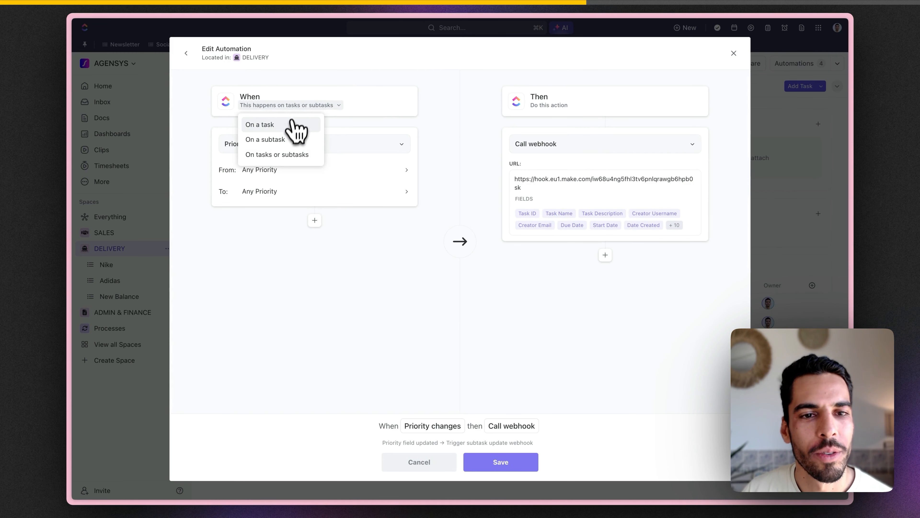
click(287, 127)
click(187, 53)
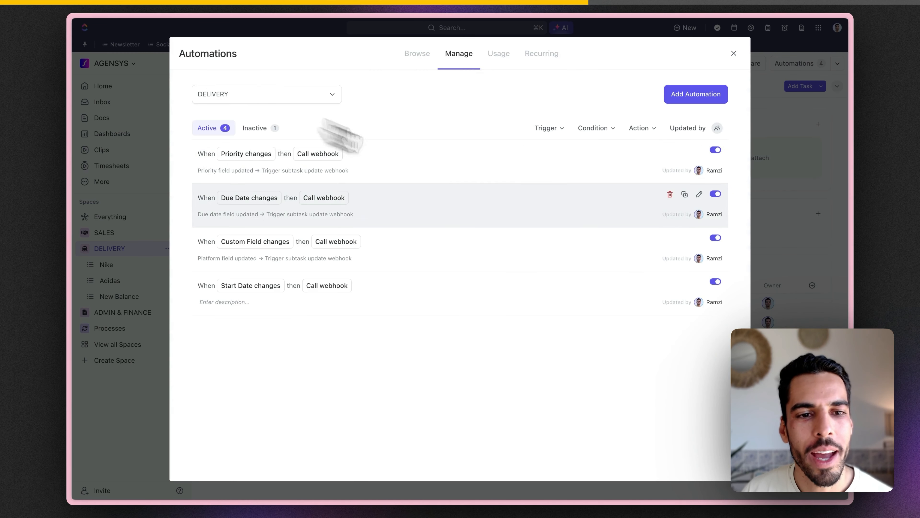
Step: Check the Due Date automation and restrict the Start Date automation to tasks only
click(699, 195)
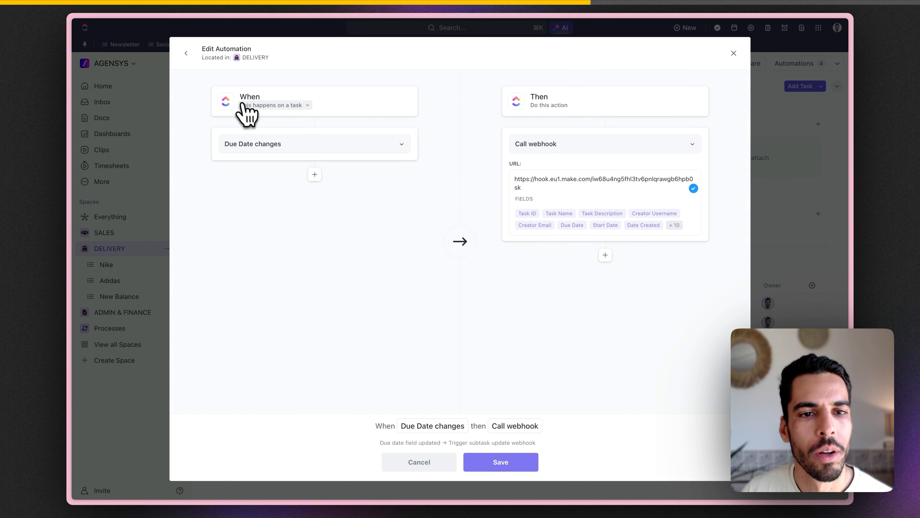
click(186, 54)
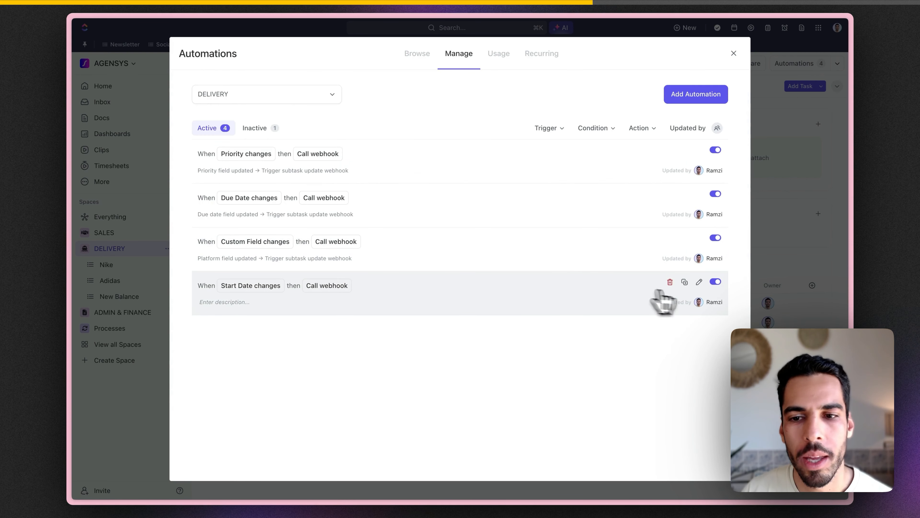
click(699, 282)
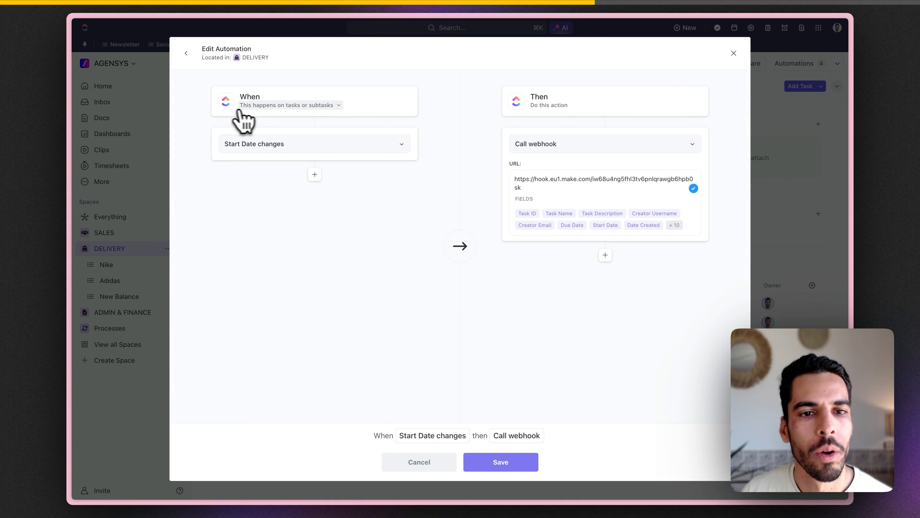
click(246, 106)
click(264, 124)
click(196, 61)
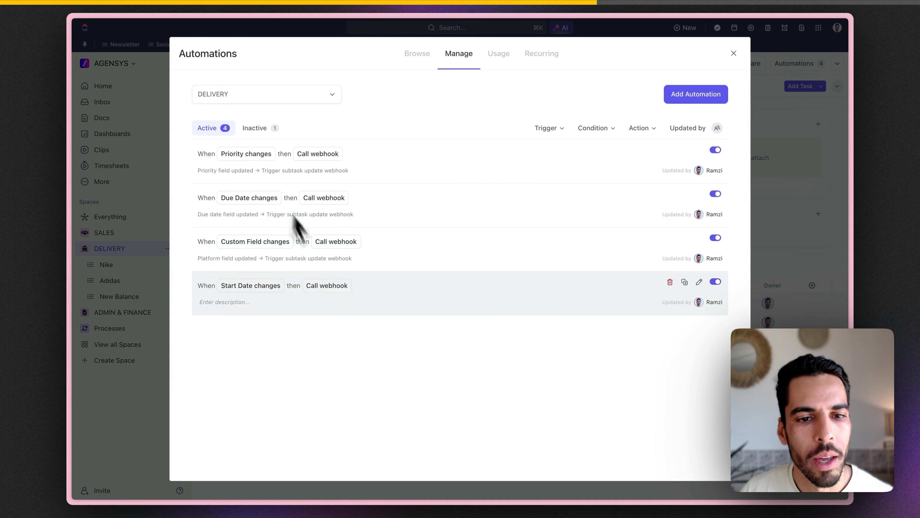
Step: Describe the Start Date rule as 'Start date field updated → Trigger subtask update webhook'
click(242, 222)
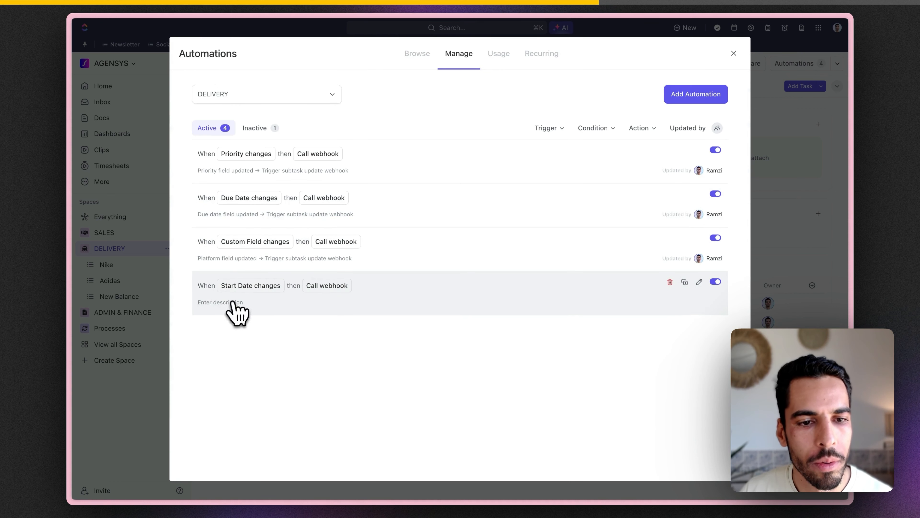
click(205, 304)
text(Due date field updated → Trigger subtask update webhook)
text(Start)
key(Return)
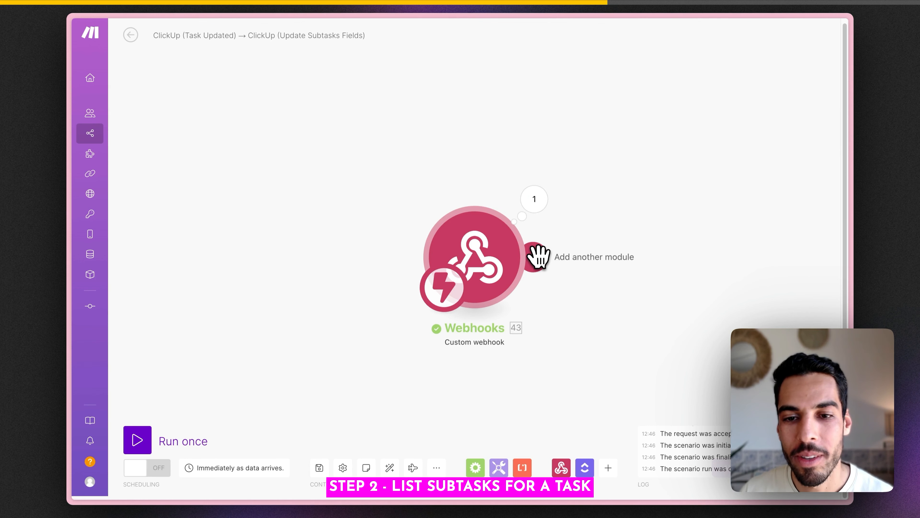
Step: Add a ClickUp List Subtasks for a Task step set to the AGENSYS workspace
click(534, 258)
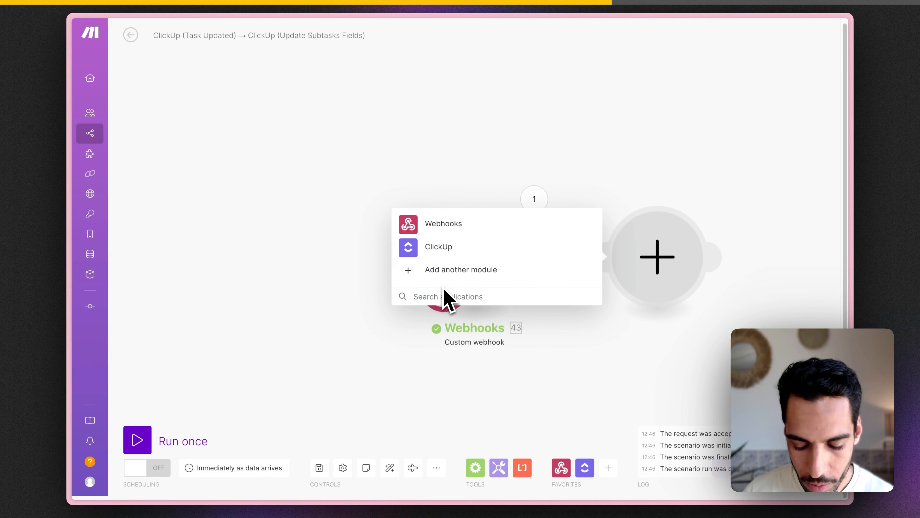
click(448, 262)
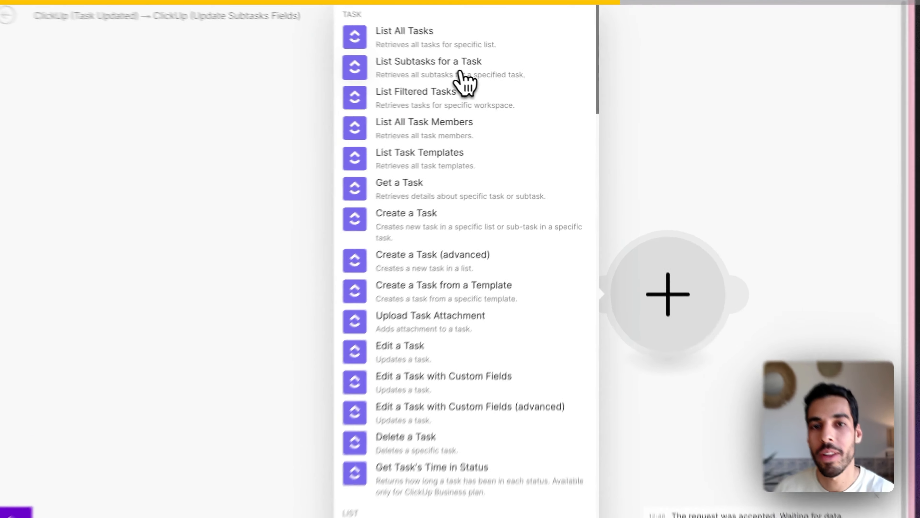
click(493, 84)
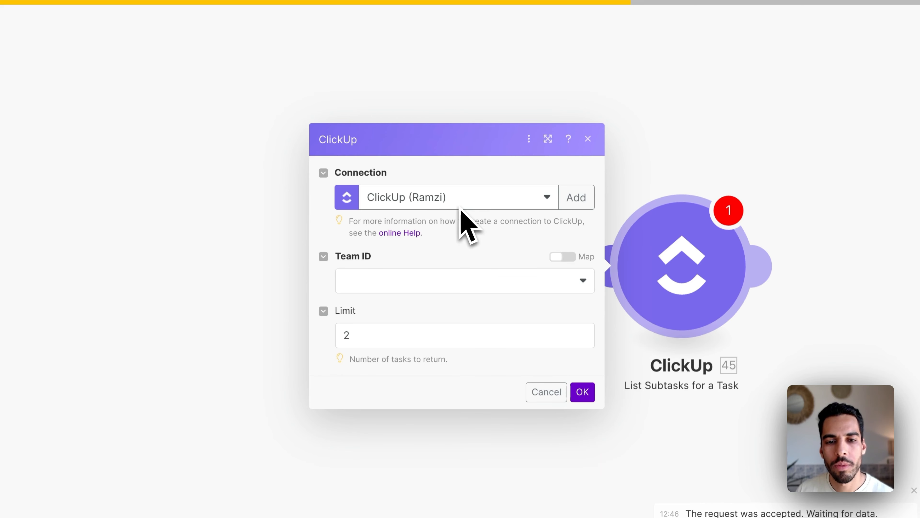
click(455, 283)
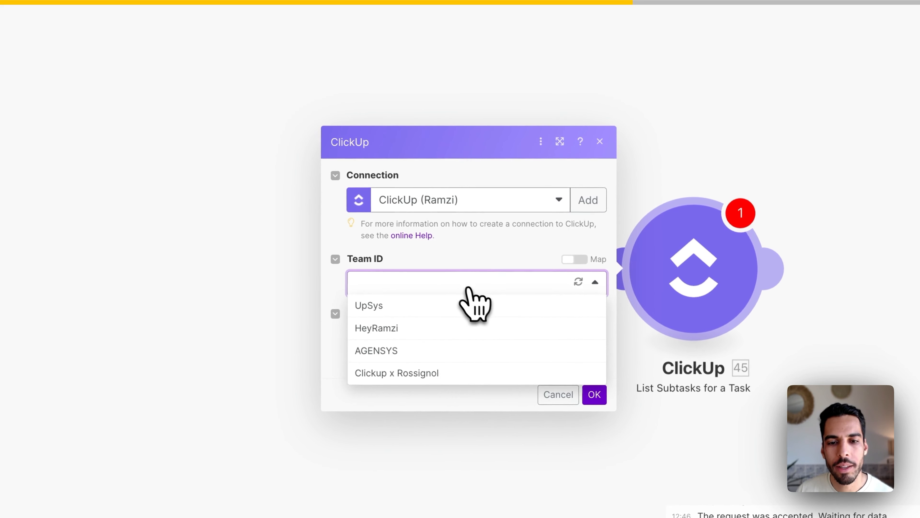
click(439, 343)
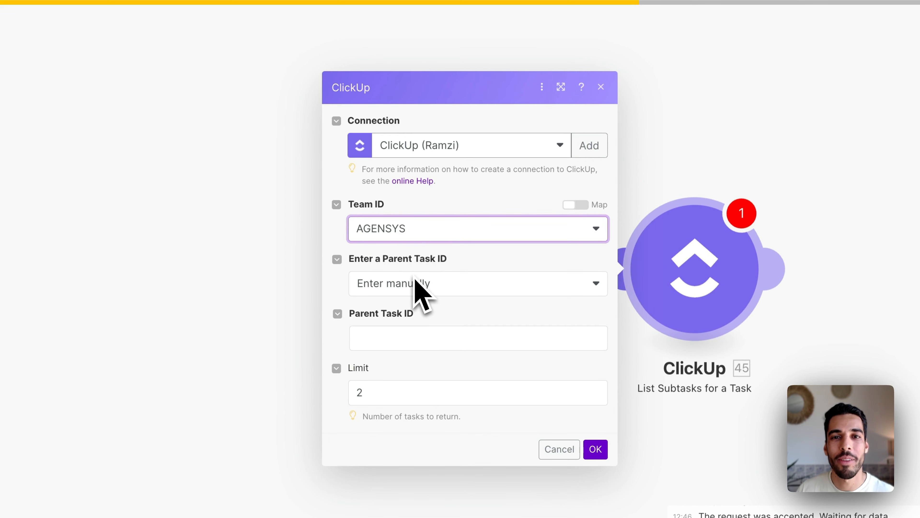
Step: Map the webhook payload id as Parent Task ID, set Limit to 10, and run once
click(441, 338)
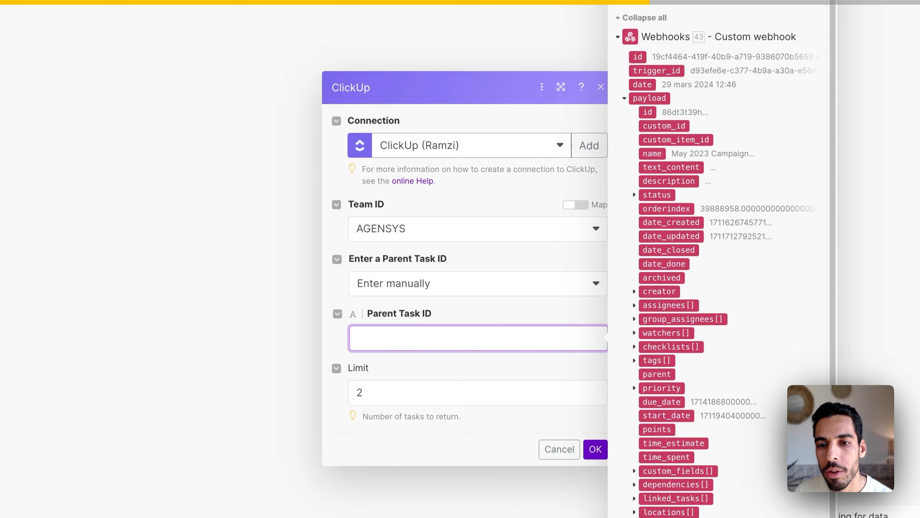
click(648, 112)
click(464, 315)
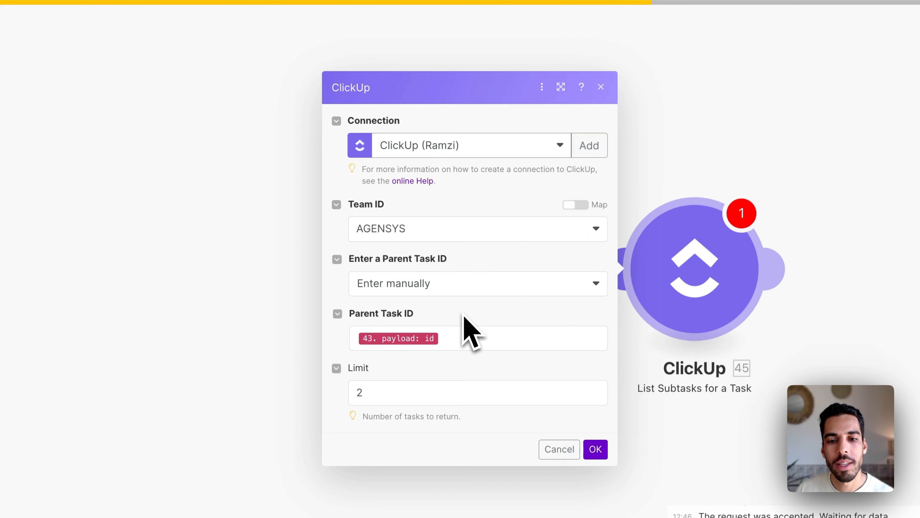
click(471, 337)
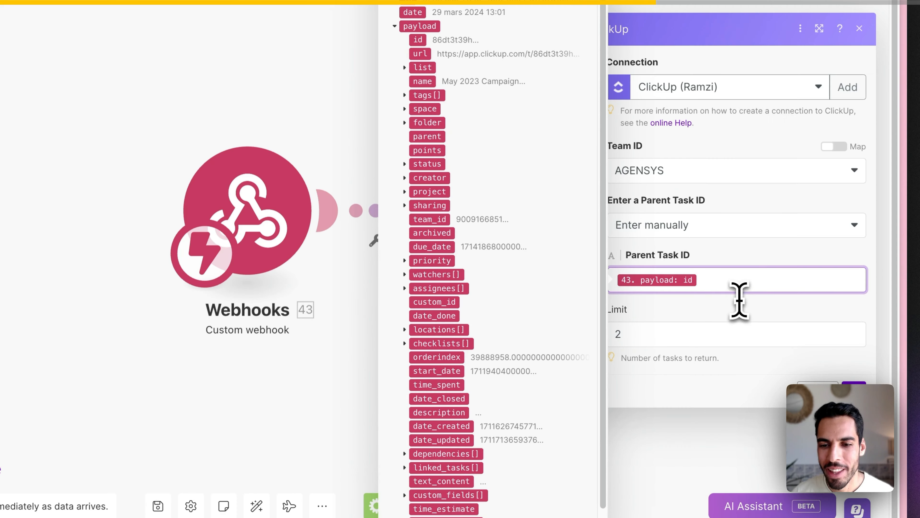
click(415, 393)
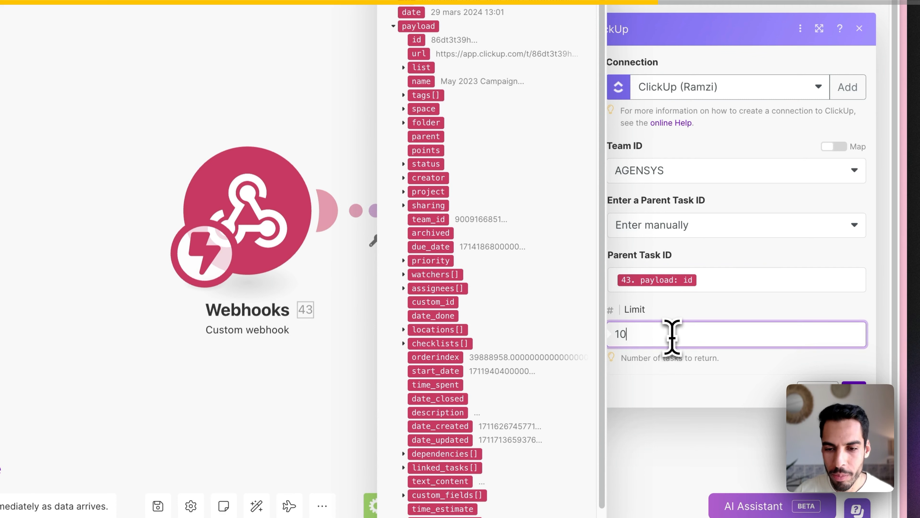
click(673, 315)
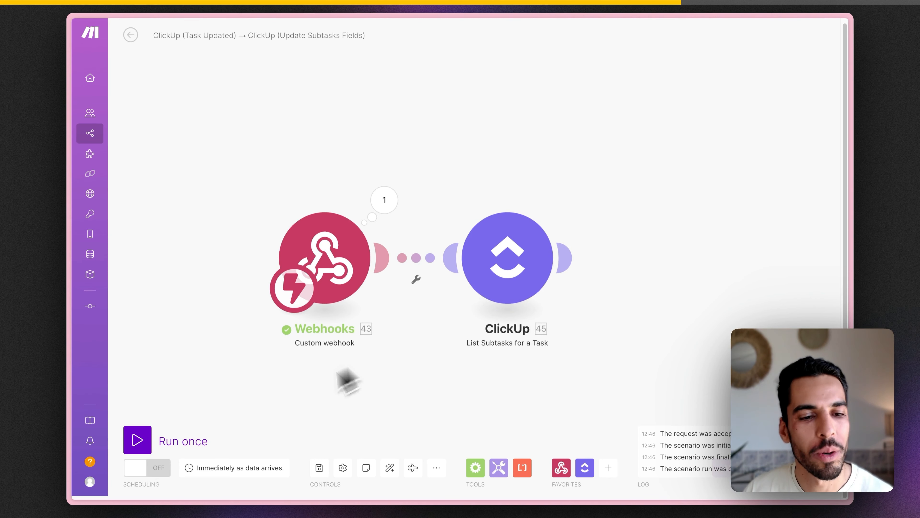
click(160, 443)
Step: In the ClickUp Nike list, change May 2023 Campaign's priority to Urgent, then return to Make
key(ctrl+Tab)
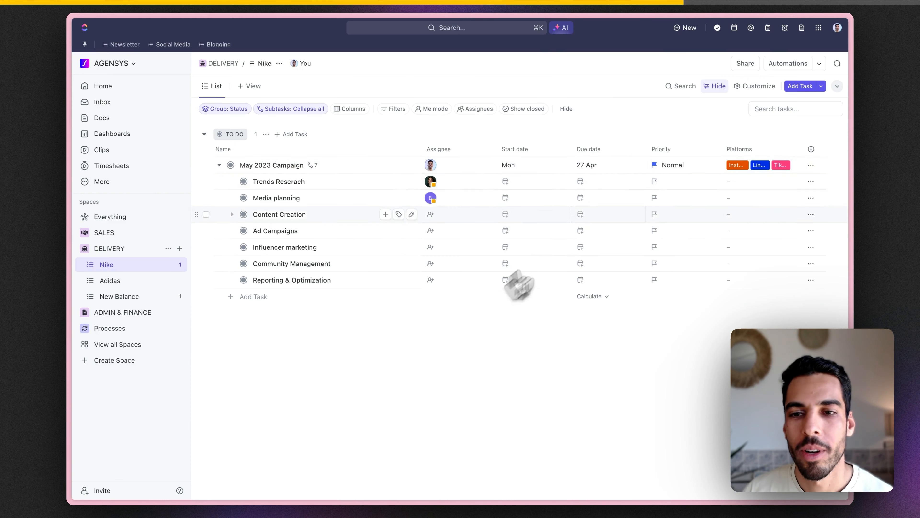
click(674, 166)
click(678, 190)
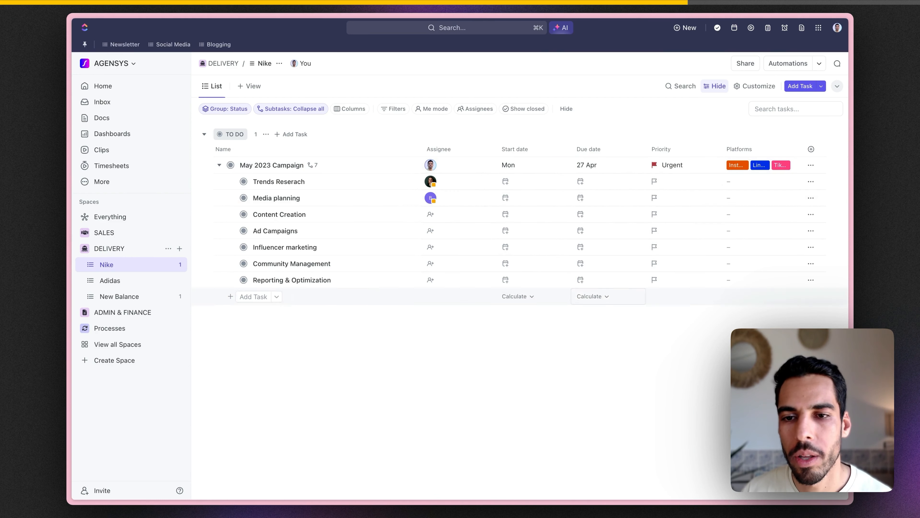
key(ctrl+Tab)
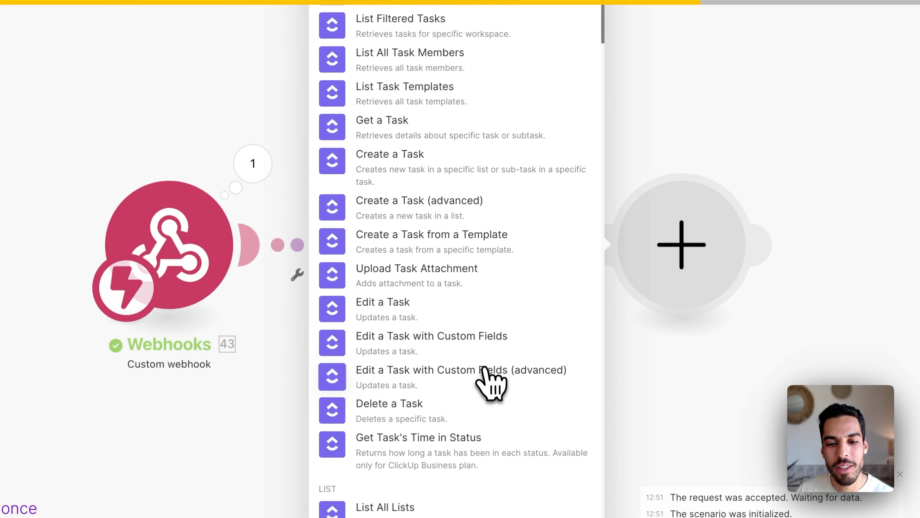
Step: Add a ClickUp Update a Task with Custom Fields step using each listed subtask's id as Task ID
click(486, 377)
click(444, 70)
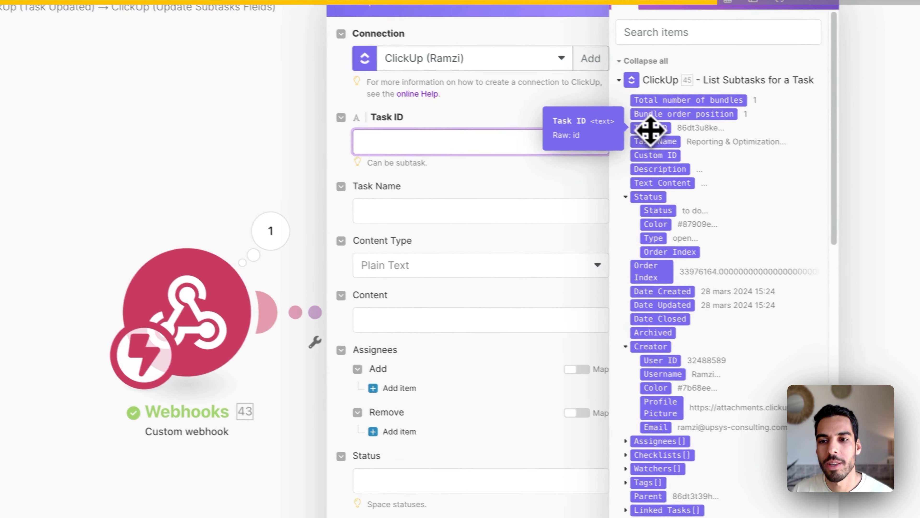
click(651, 130)
click(413, 192)
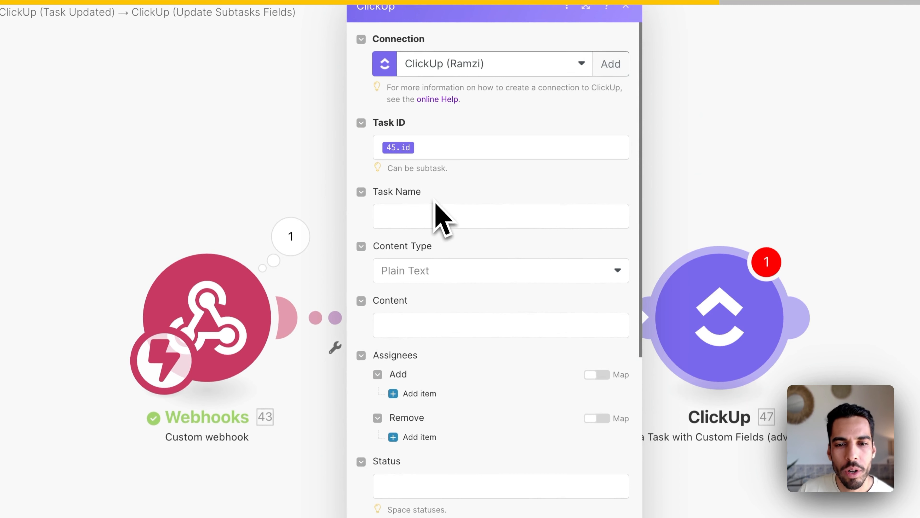
Step: Map the webhook payload's priority into the Priority field
scroll(437, 232, down, 3)
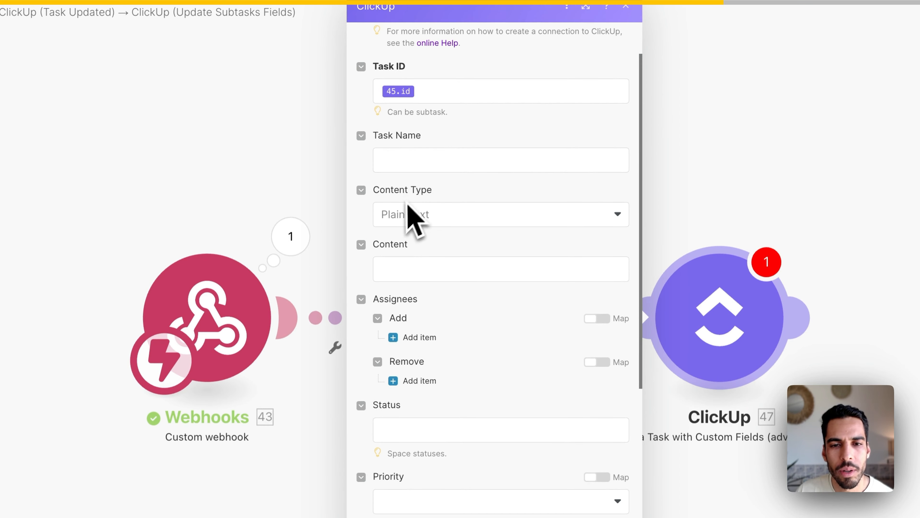
scroll(417, 287, down, 5)
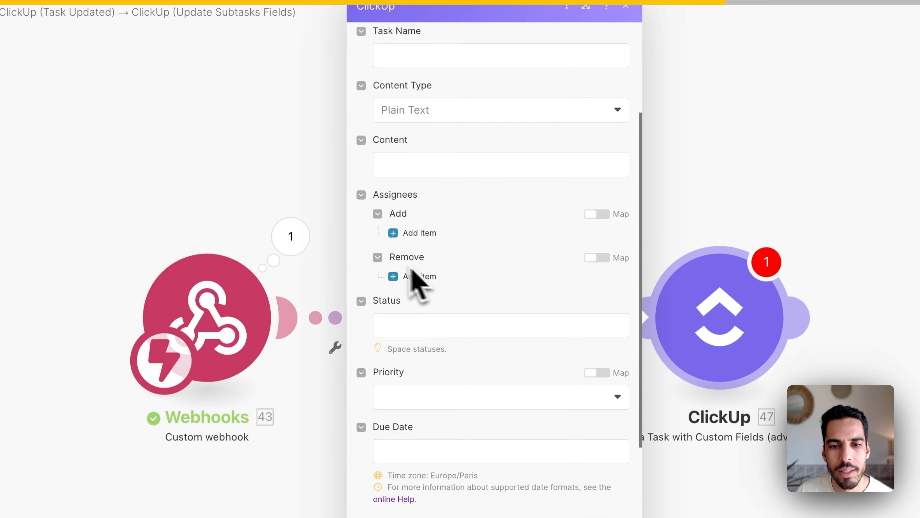
scroll(418, 280, down, 4)
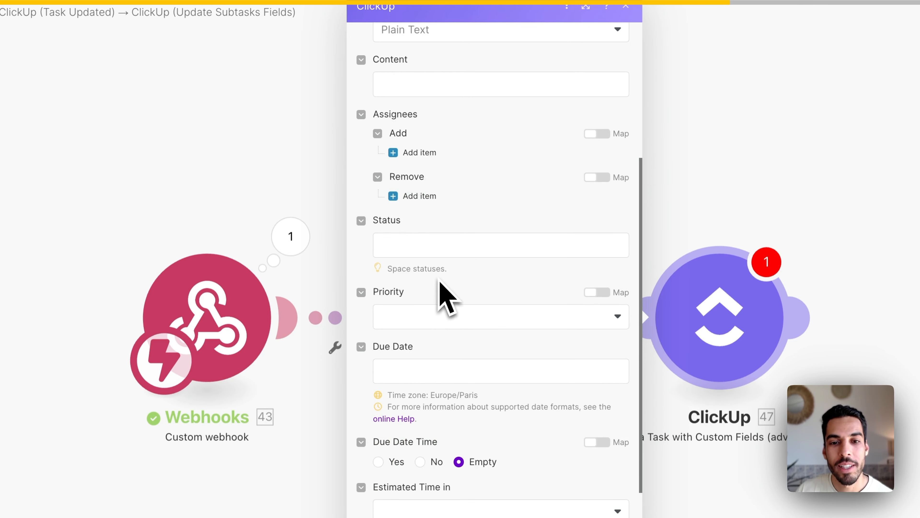
click(596, 292)
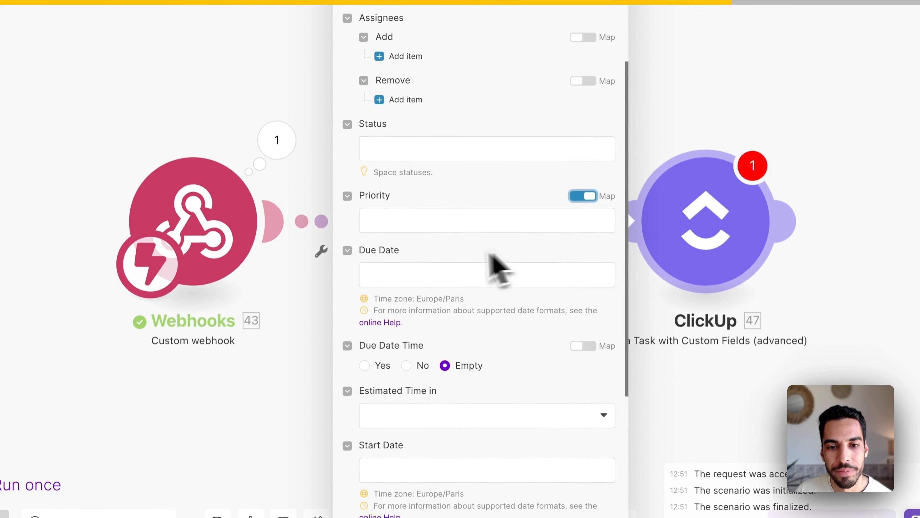
click(497, 223)
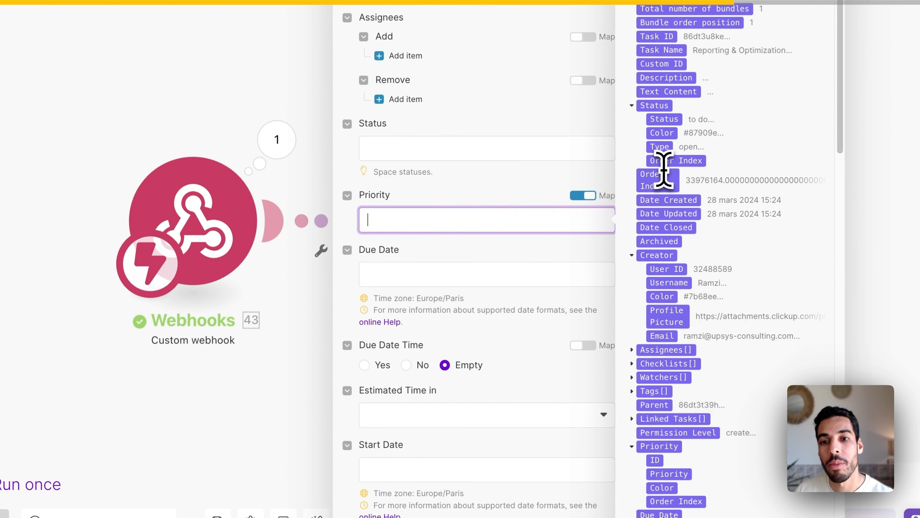
scroll(667, 160, down, 3)
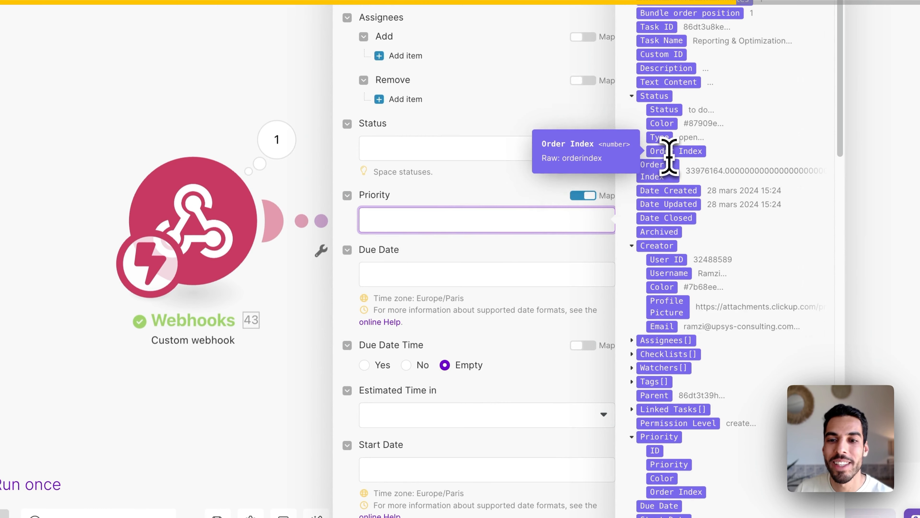
scroll(668, 157, down, 20)
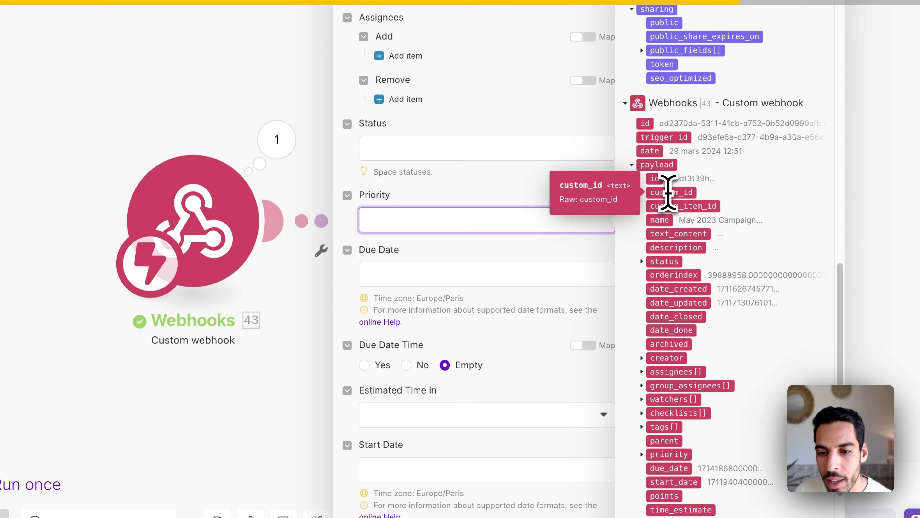
scroll(668, 192, down, 1)
scroll(667, 188, down, 2)
click(642, 393)
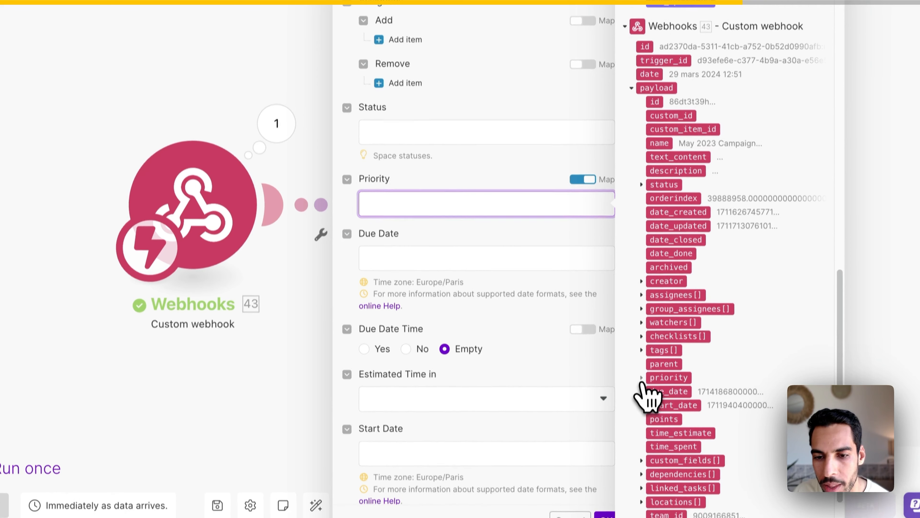
click(679, 420)
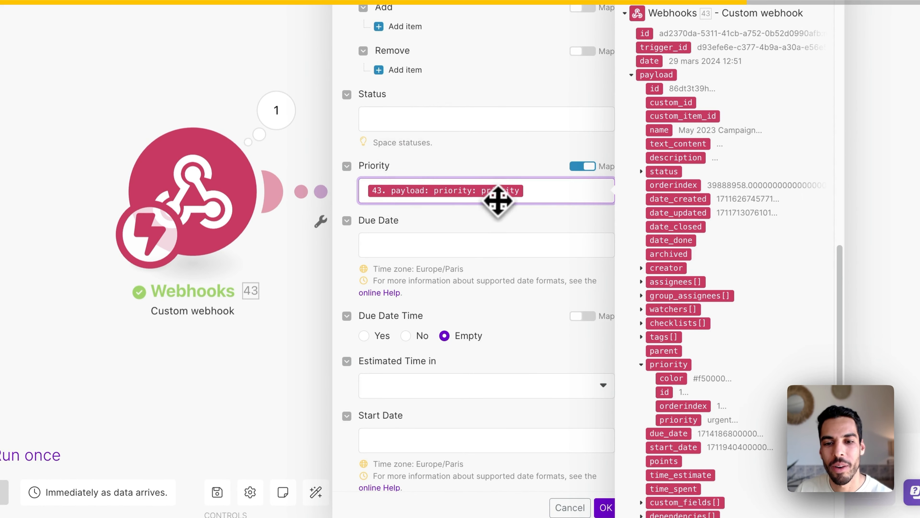
Step: Map the payload's due_date into Due Date and start_date into Start Date
click(514, 295)
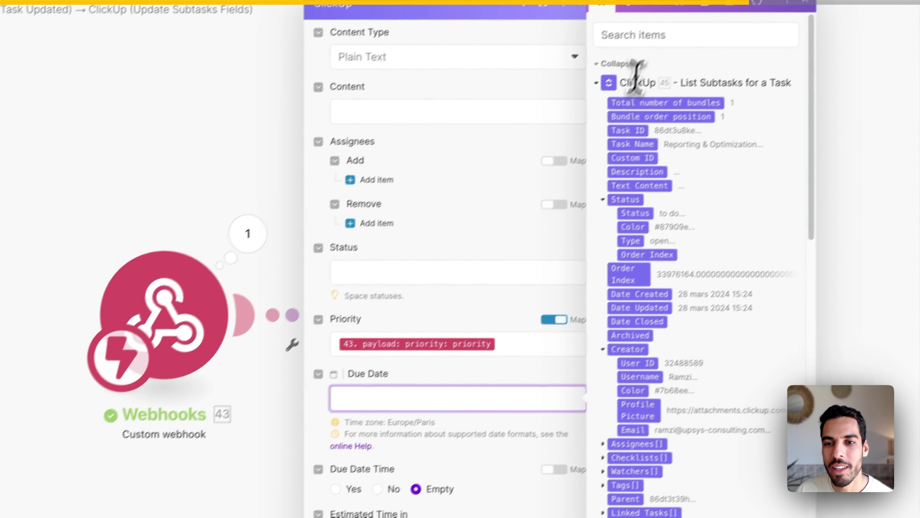
click(635, 51)
text(due)
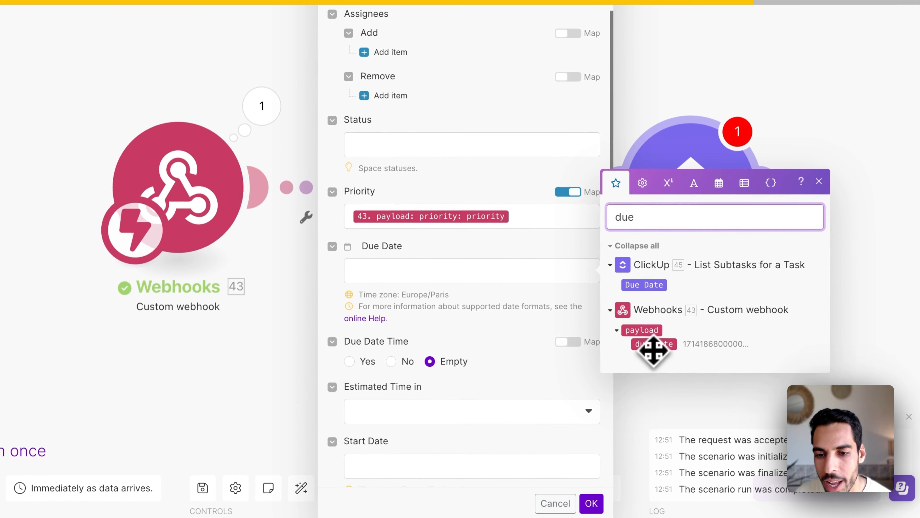
drag(664, 350, 390, 261)
scroll(390, 262, down, 2)
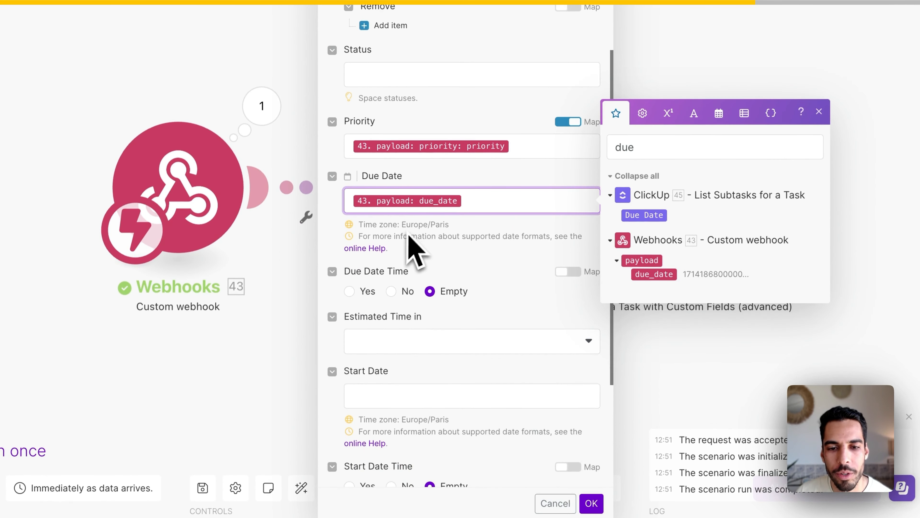
click(430, 389)
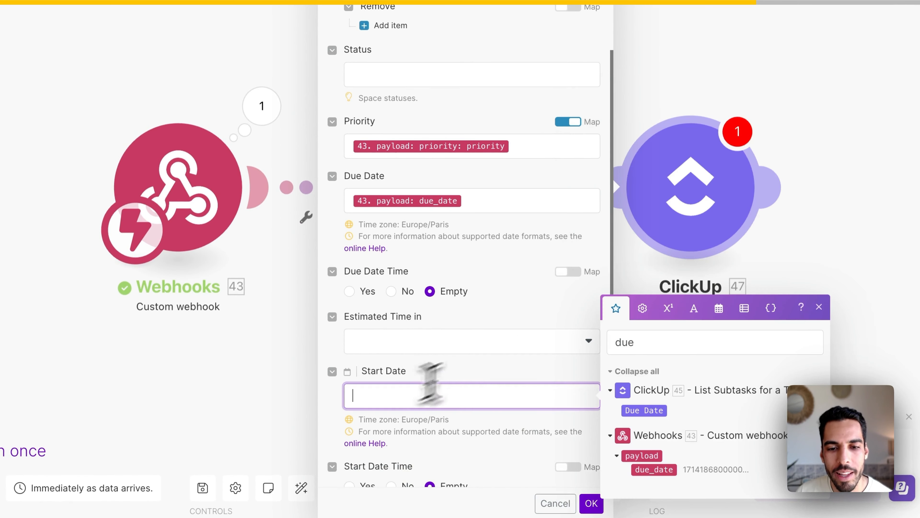
double_click(631, 342)
text(start)
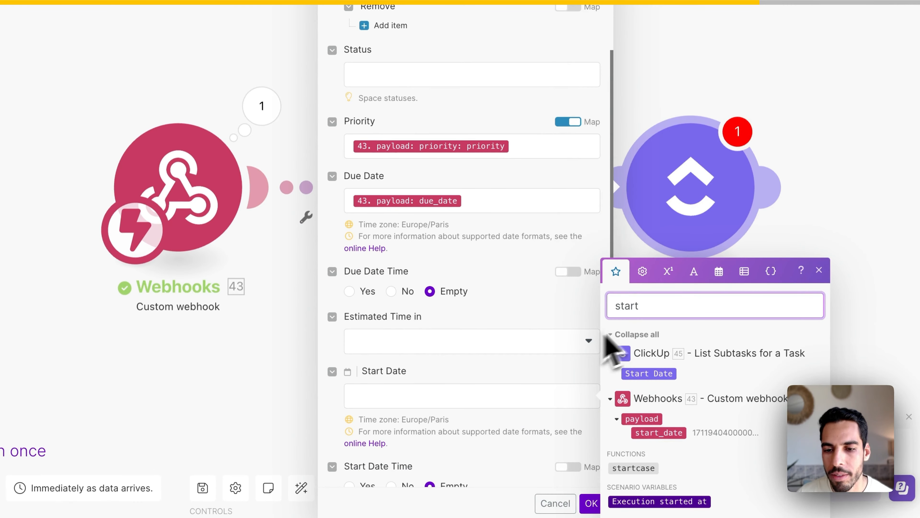
click(666, 438)
scroll(503, 399, down, 2)
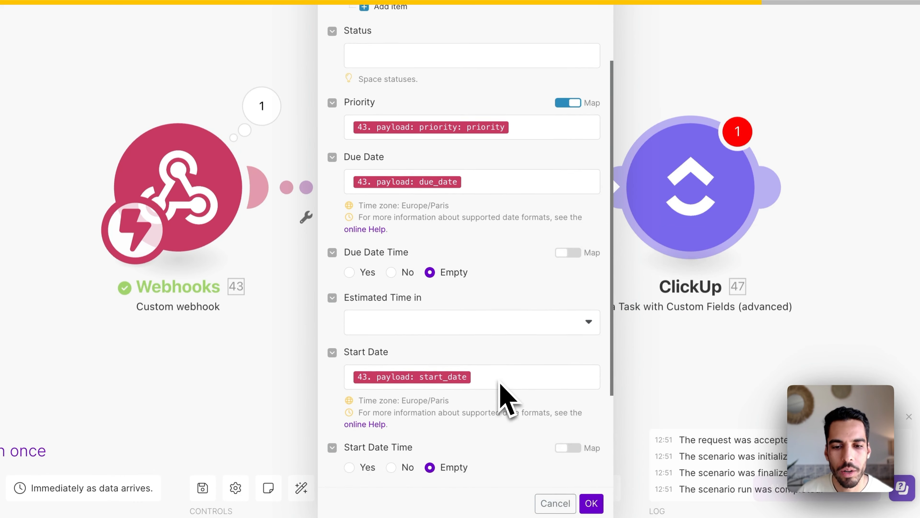
scroll(508, 399, down, 3)
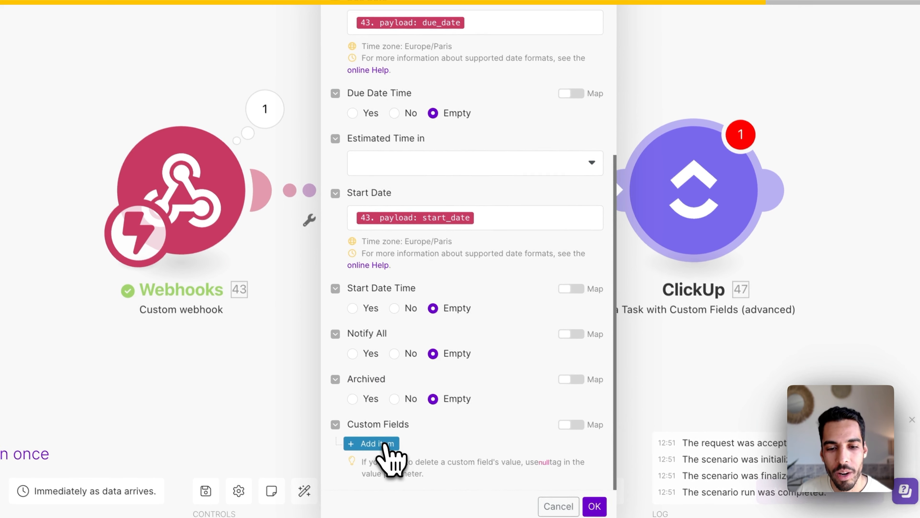
Step: Add a Custom Fields item with ID mapped from the payload's custom_fields id and type Label
click(379, 441)
scroll(435, 435, down, 4)
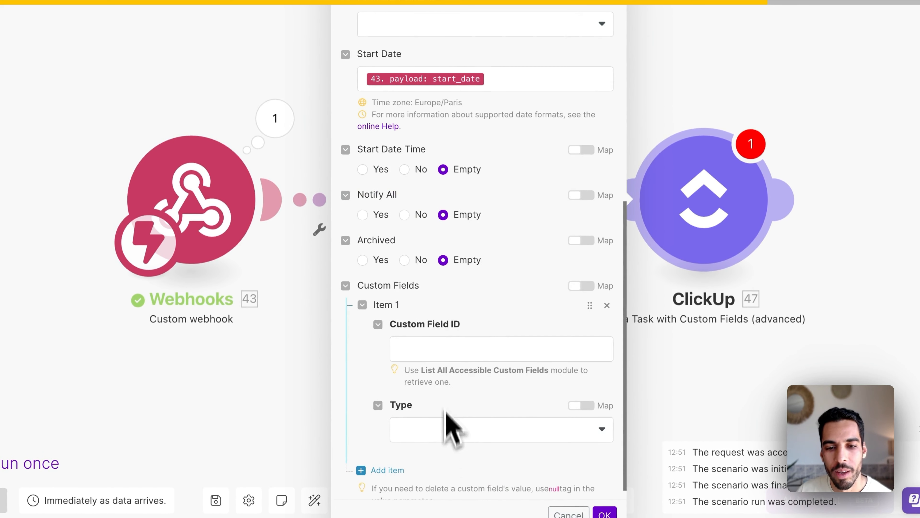
click(443, 348)
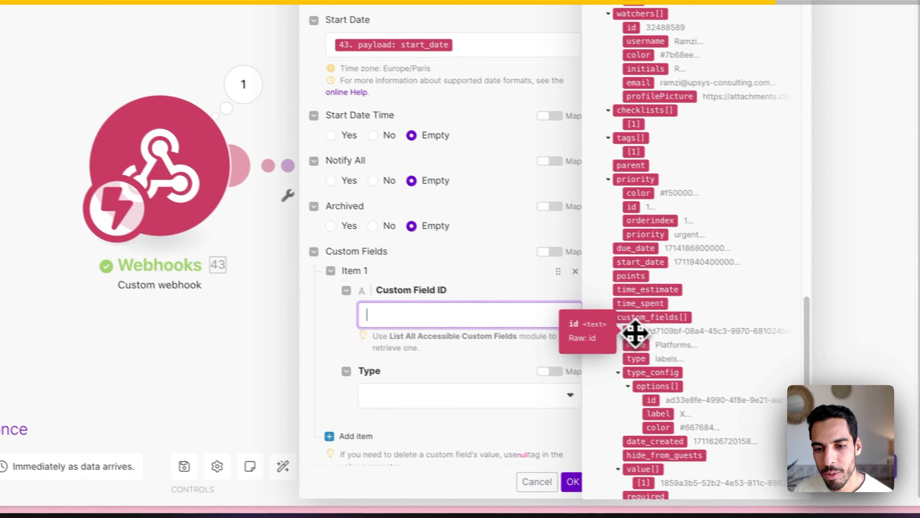
click(635, 334)
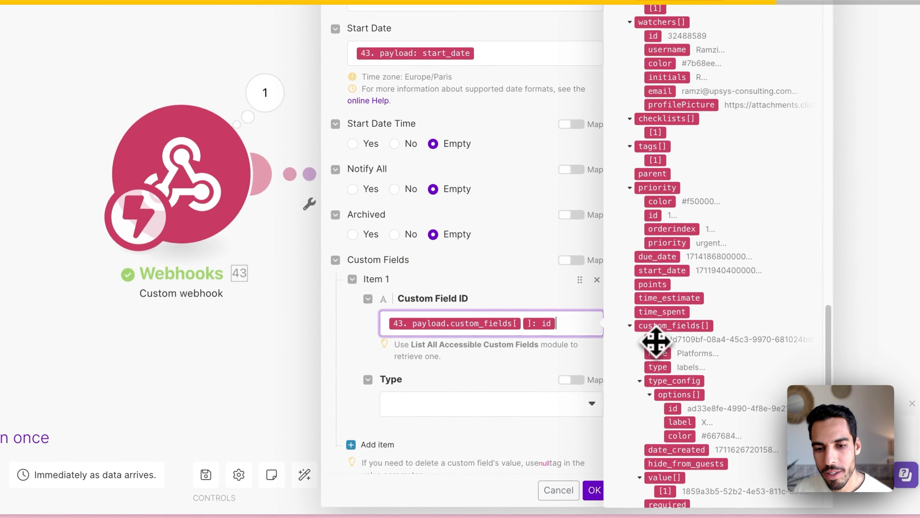
scroll(531, 379, down, 1)
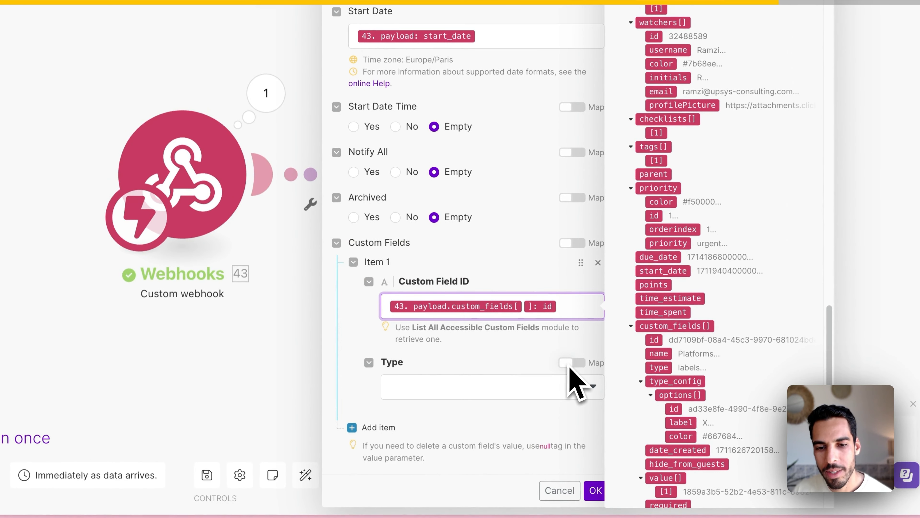
click(579, 391)
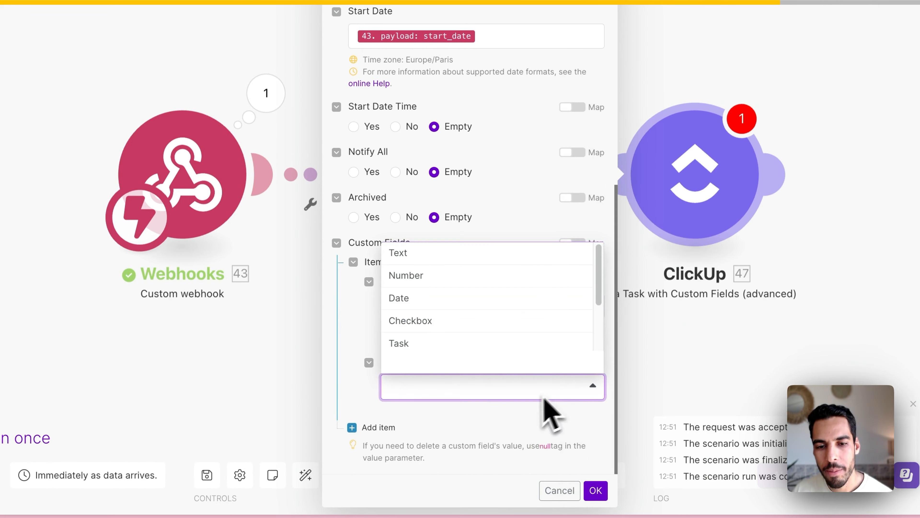
scroll(421, 337, down, 1)
scroll(417, 315, down, 2)
click(417, 339)
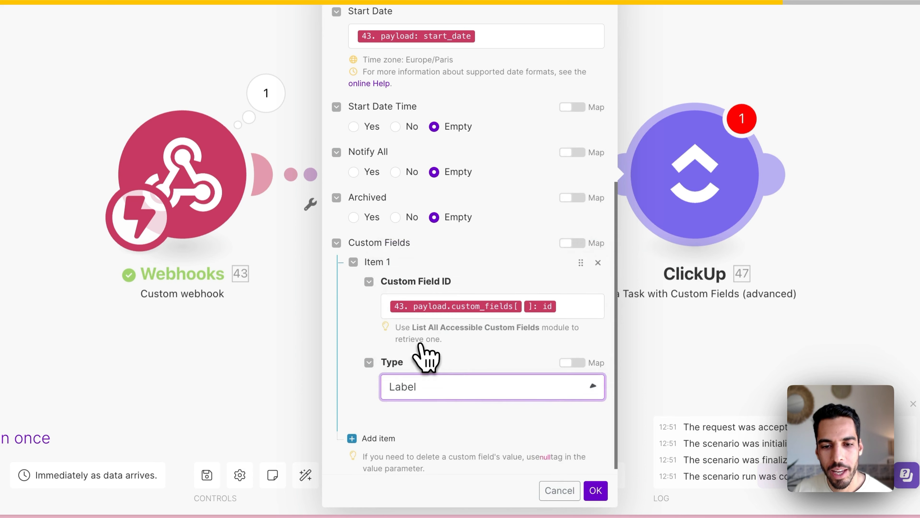
Step: Map the payload's custom_fields value into the Label Value and save the module settings
scroll(474, 354, down, 2)
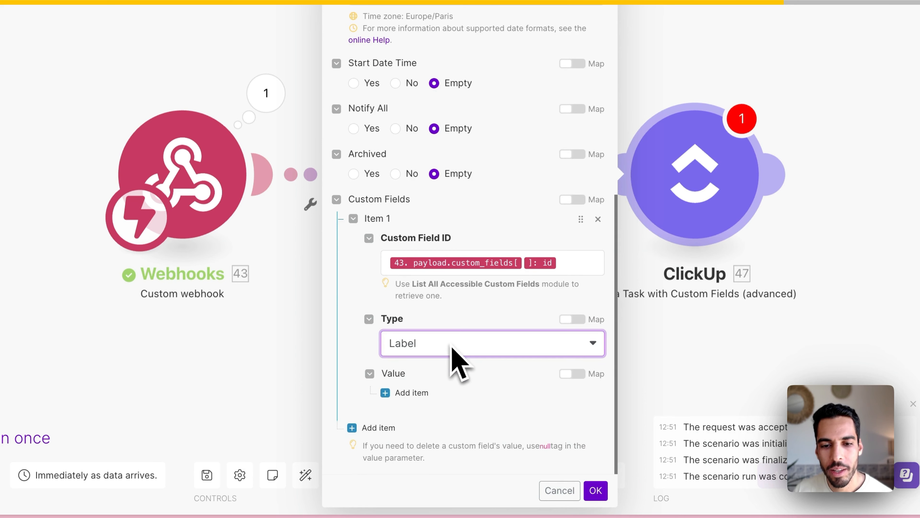
click(410, 394)
scroll(460, 394, down, 1)
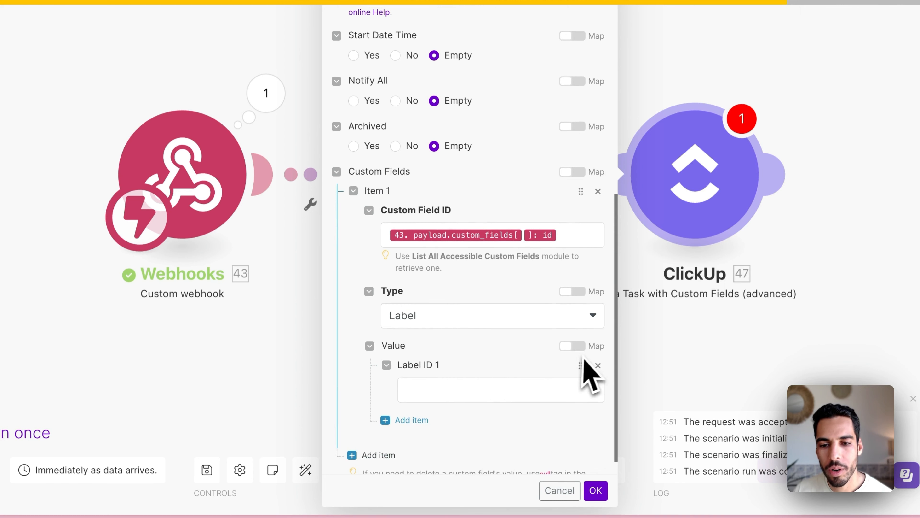
click(577, 349)
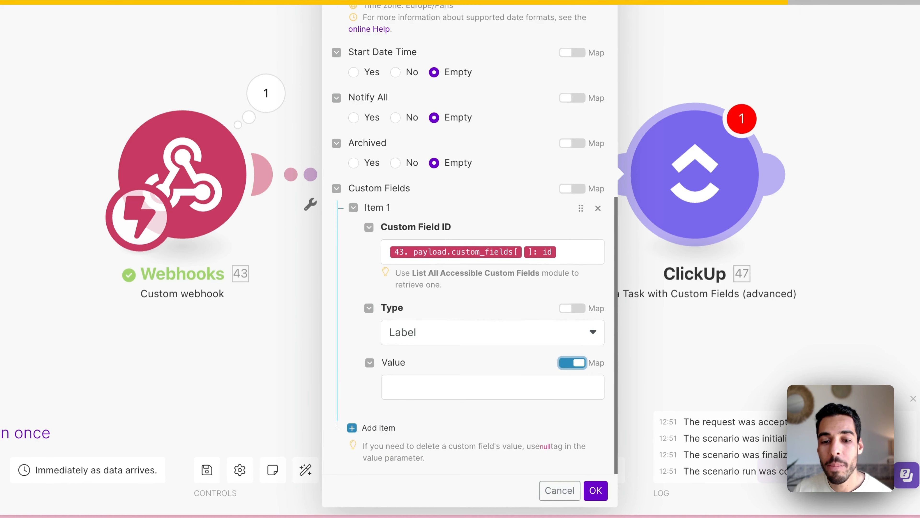
click(489, 386)
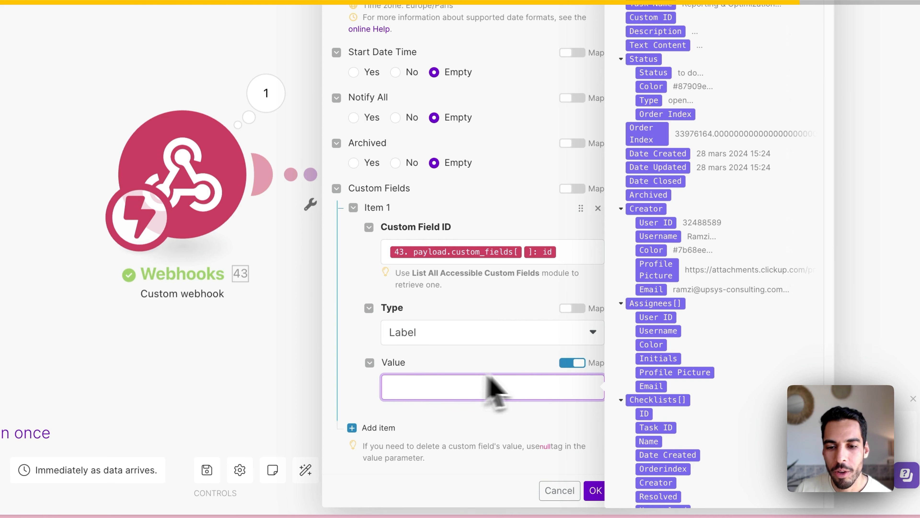
scroll(688, 315, down, 20)
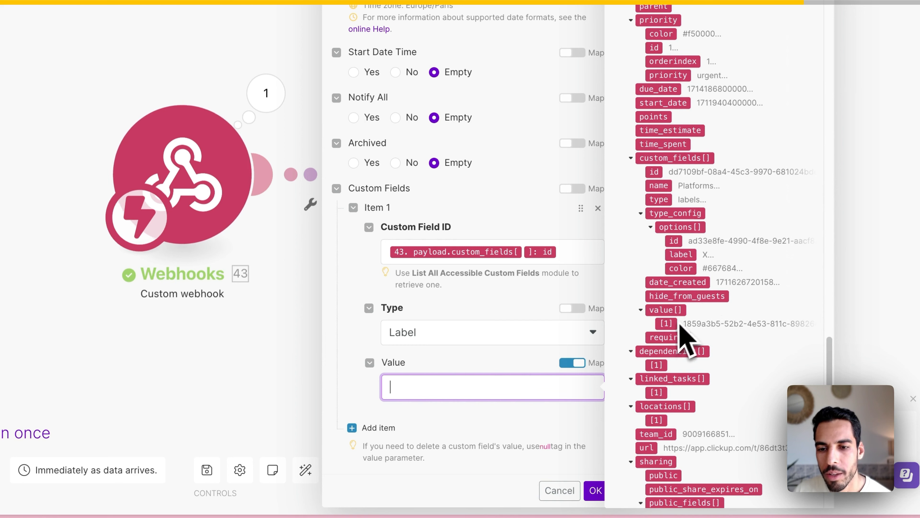
click(667, 310)
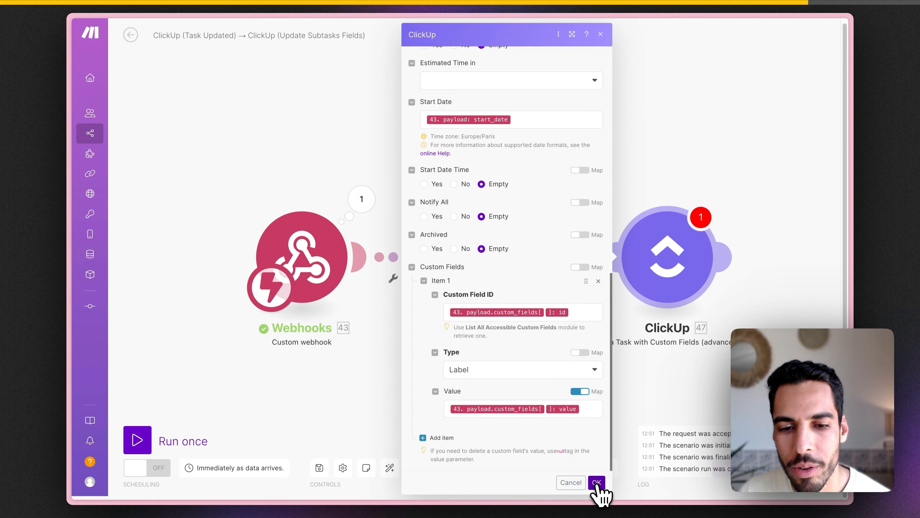
click(597, 482)
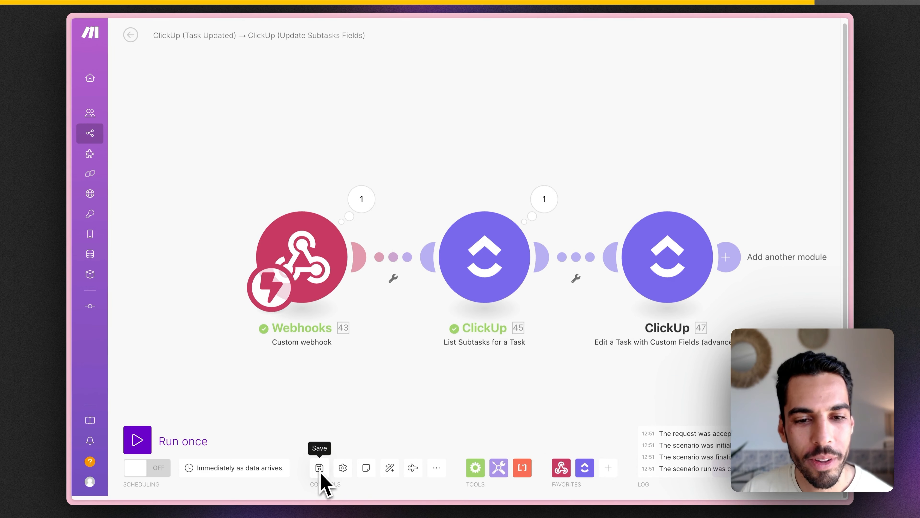
Step: Run the scenario once and change May 2023 Campaign's priority to High in ClickUp
click(138, 440)
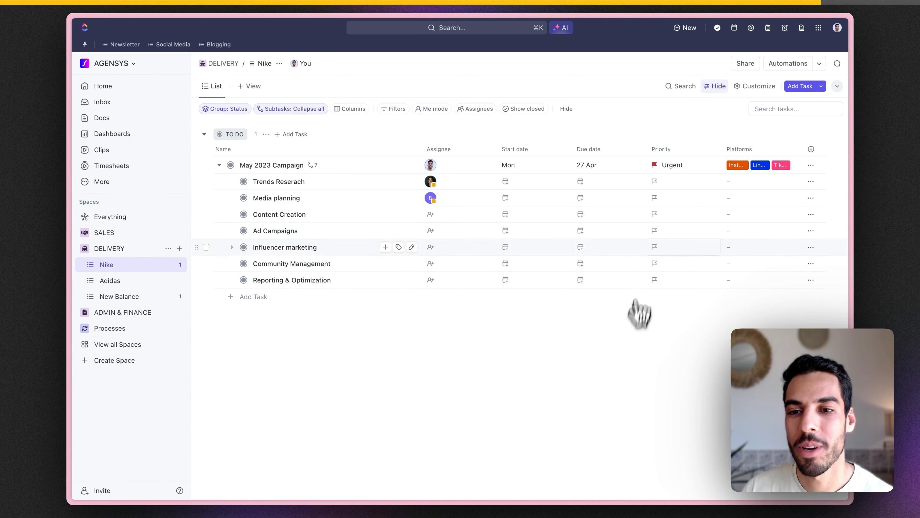
click(683, 171)
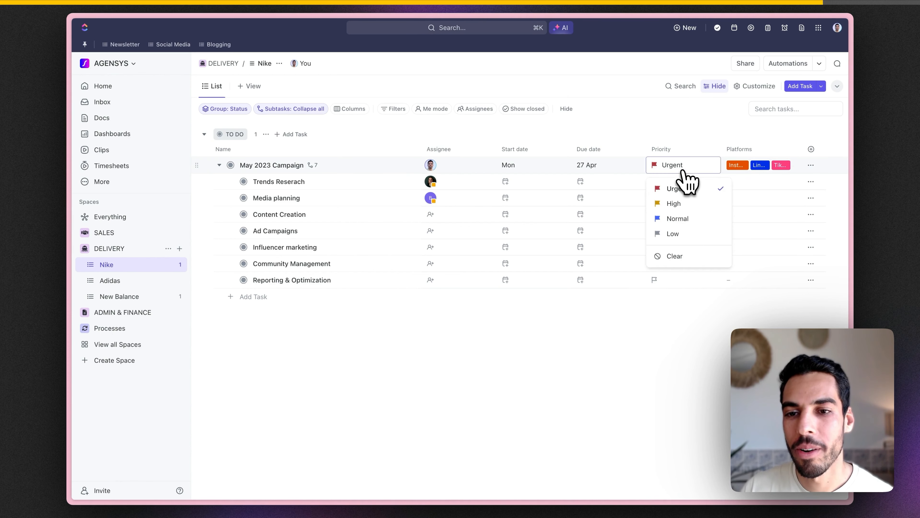
click(684, 202)
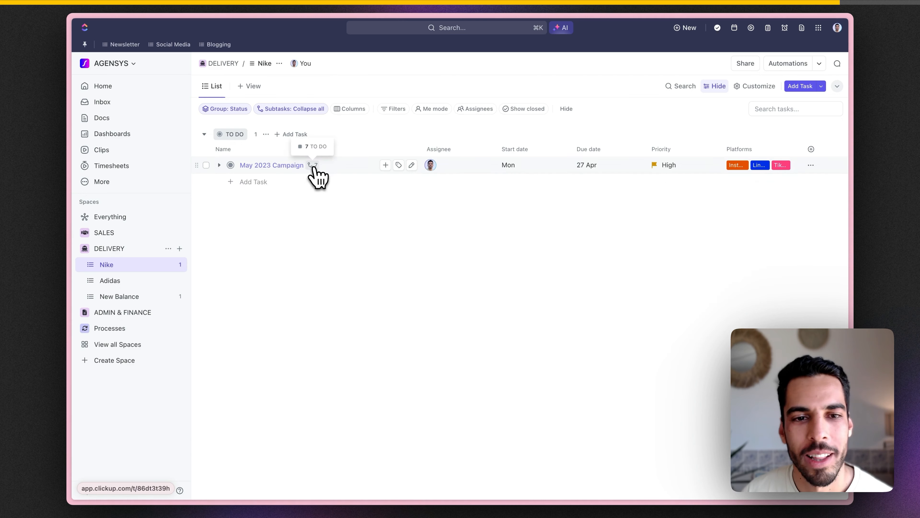
Step: Expand the parent's subtasks to confirm all seven show its dates, High priority and Platforms
click(312, 165)
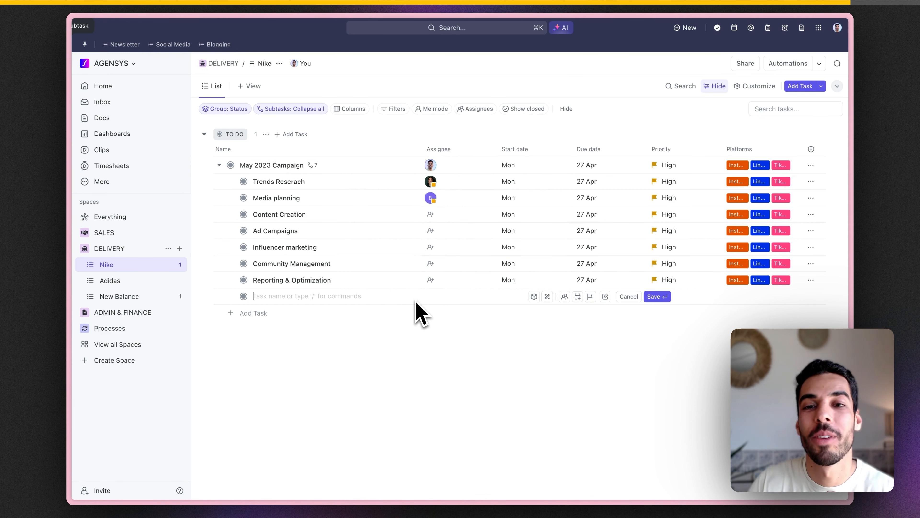
click(477, 346)
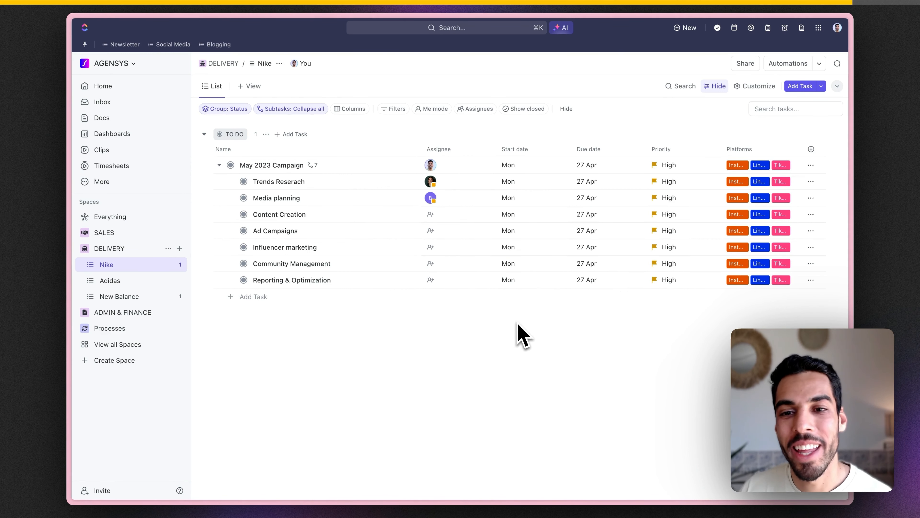
click(670, 166)
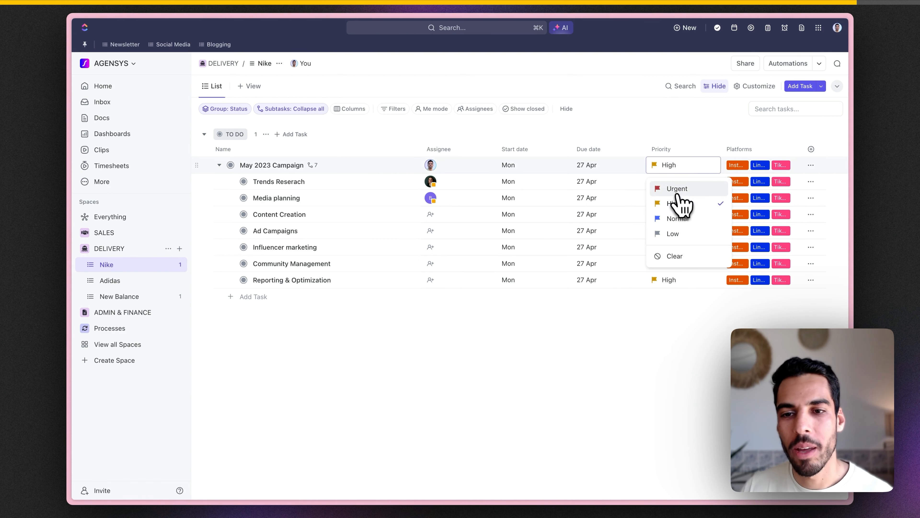
Step: Set May 2023 Campaign to Urgent, reload the list, and remove LinkedIn from its Platforms
click(677, 191)
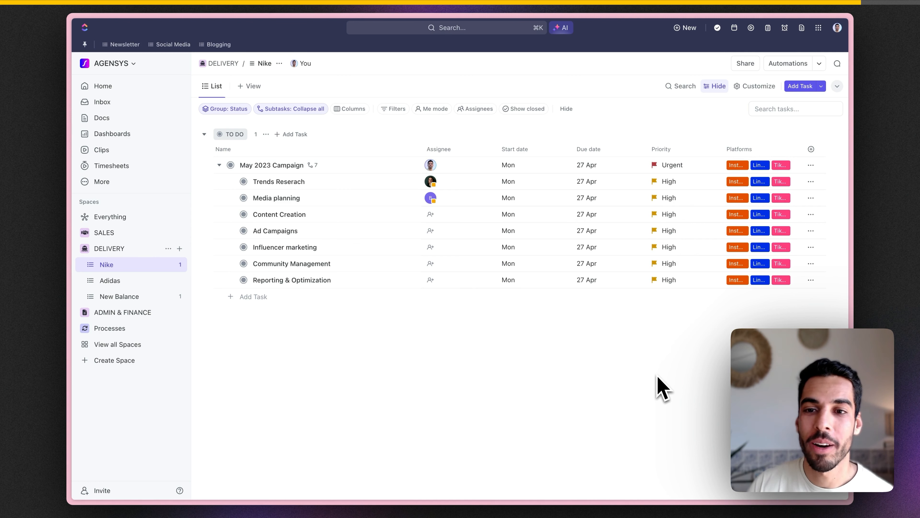
key(super+r)
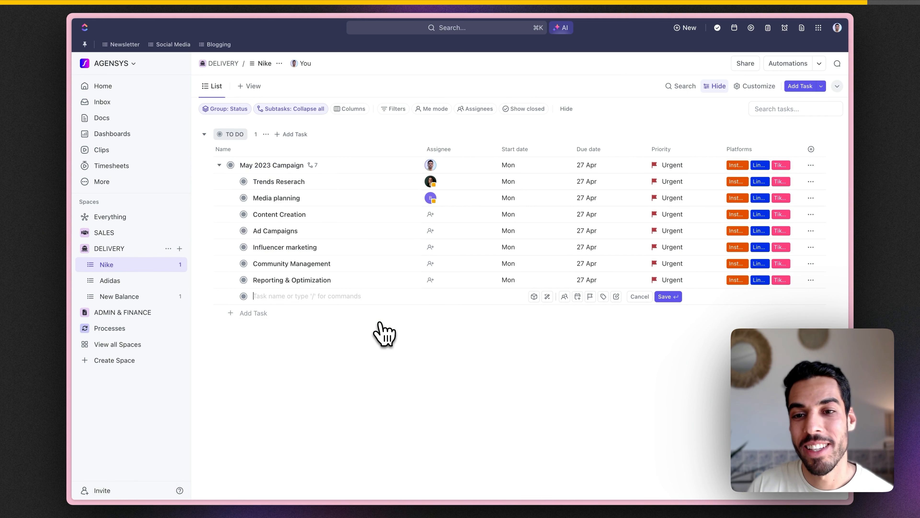
click(764, 167)
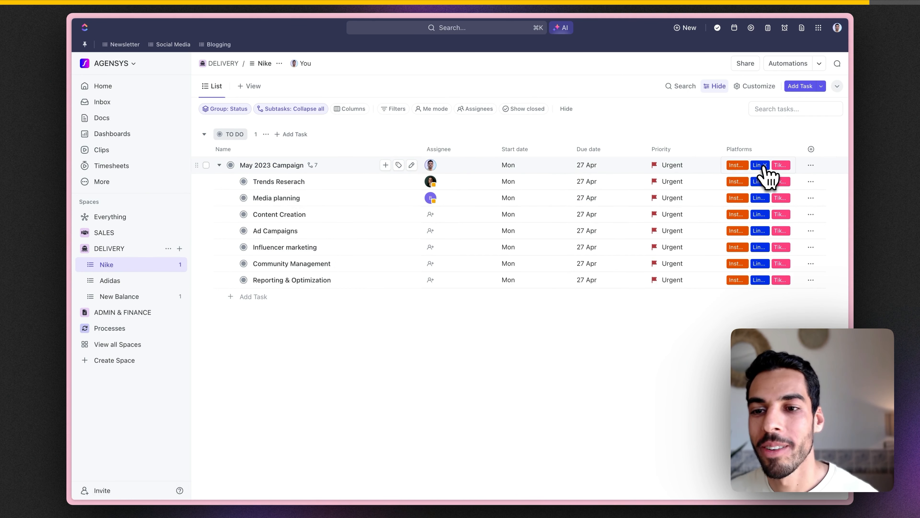
click(765, 166)
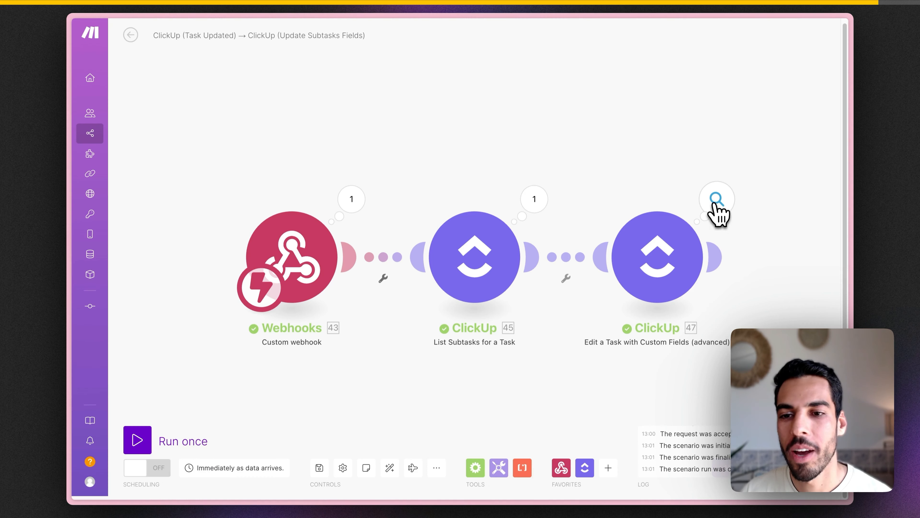
Step: Open the Edit a Task module's output to see its seven successful operations
click(716, 201)
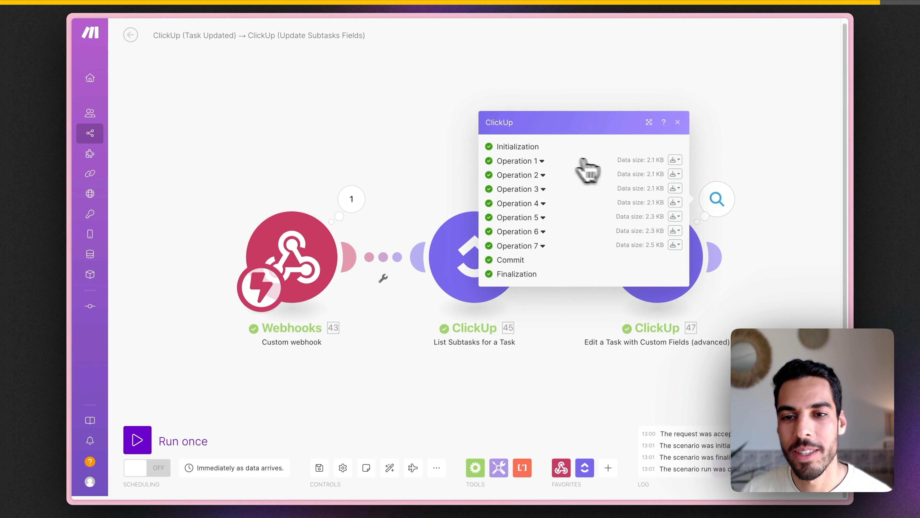